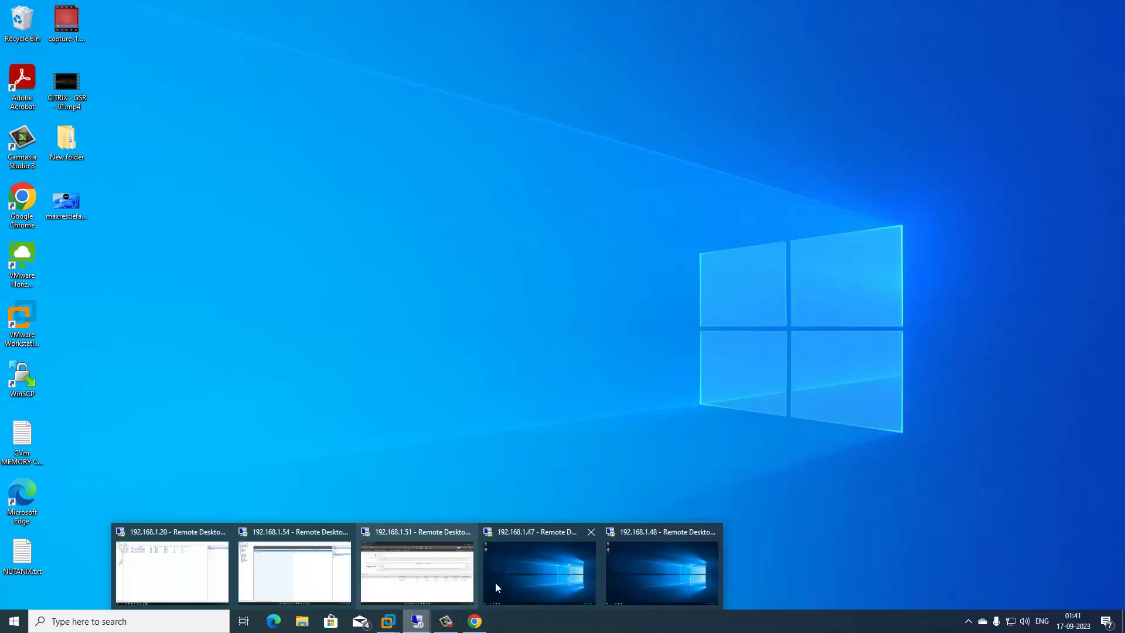
- Bring the remote session for 192.168.1.47 up full screen from the taskbar thumbnail
left_click(541, 576)
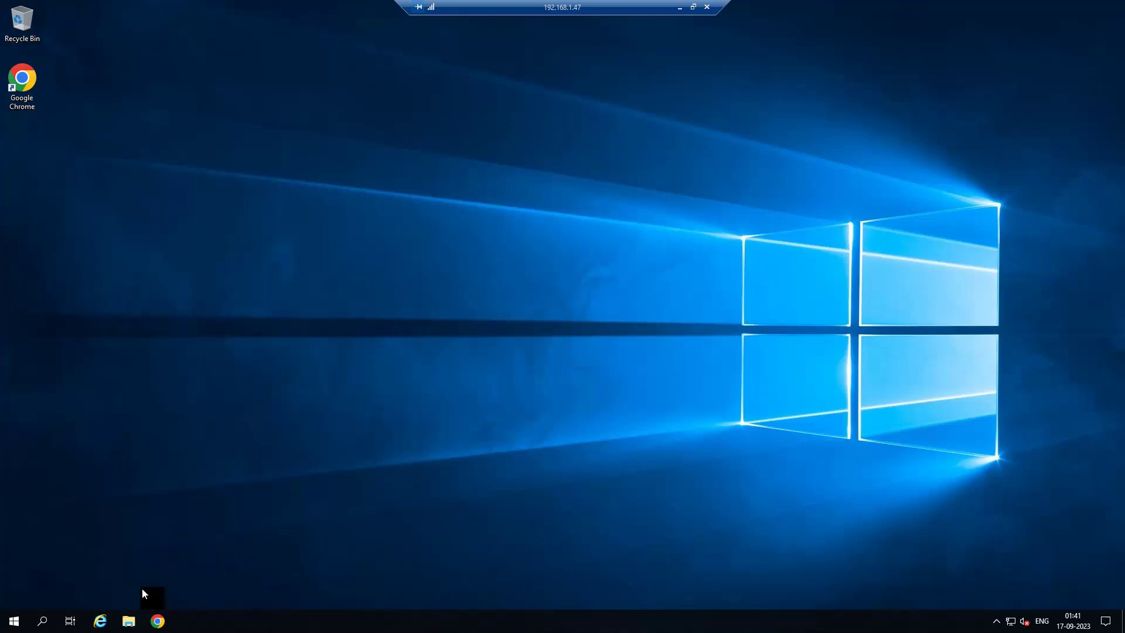
- Run AutoSelect from the CVAD 2308 DVD drive (D:) on the first server
left_click(129, 621)
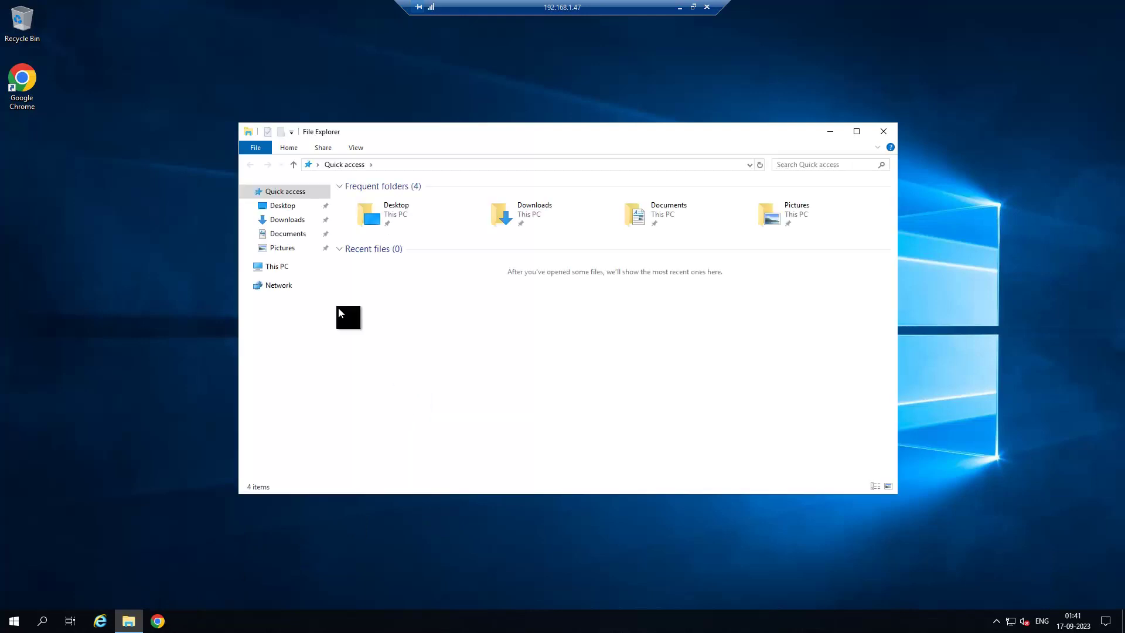
left_click(277, 266)
left_click(539, 327)
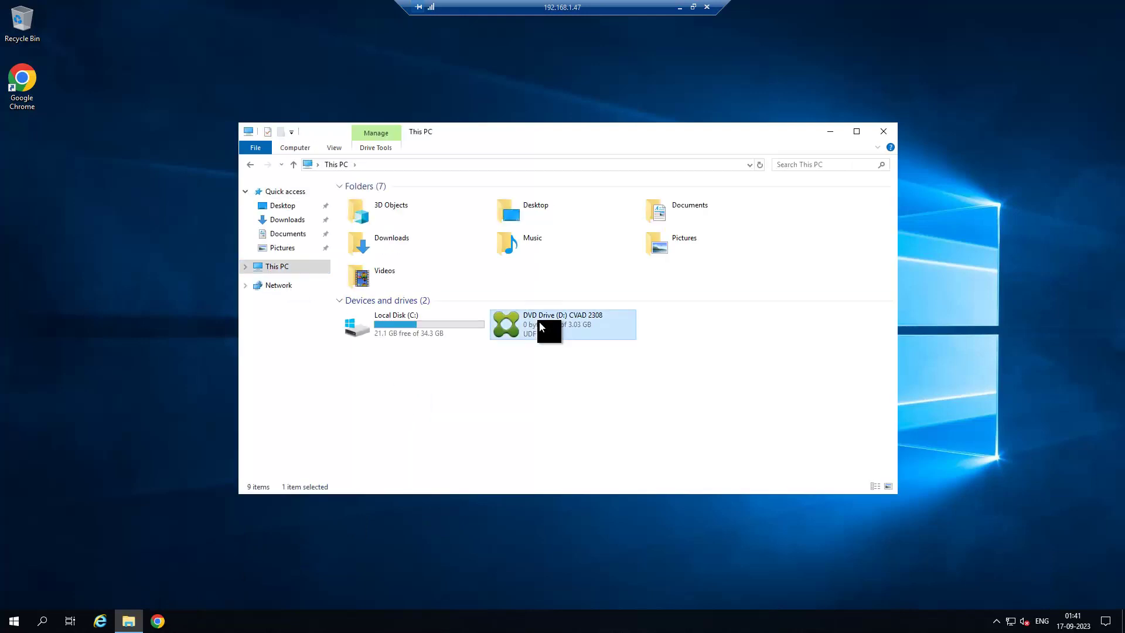
double_click(538, 323)
double_click(376, 290)
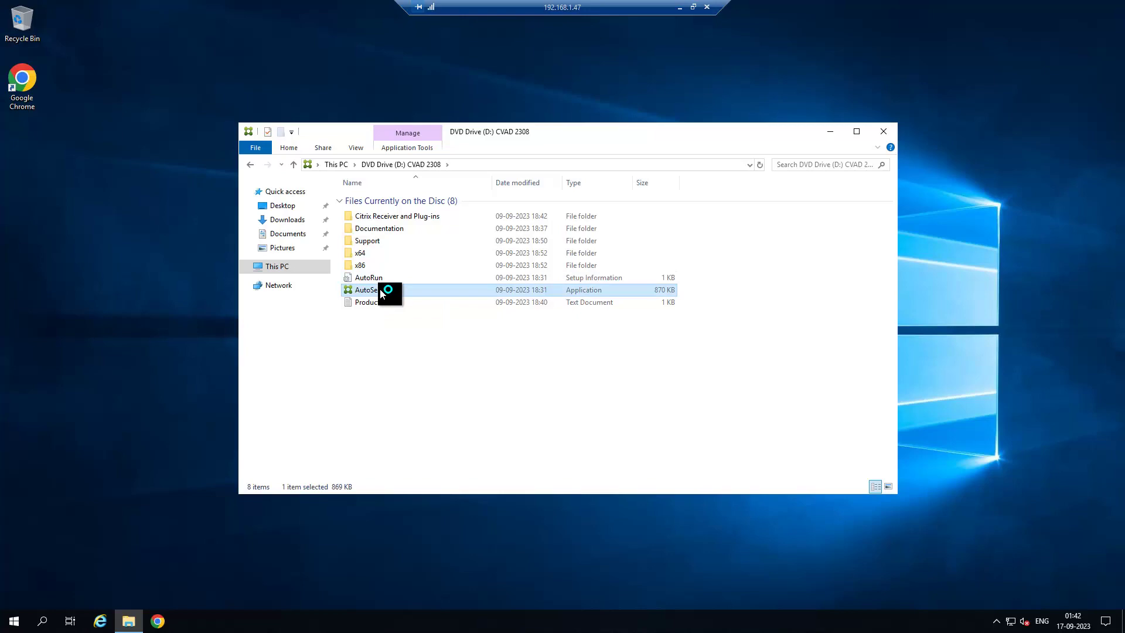
- Run AutoSelect from the CVAD 2308 disc on the 192.168.1.48 server and return to the first
left_click(679, 7)
left_click(678, 579)
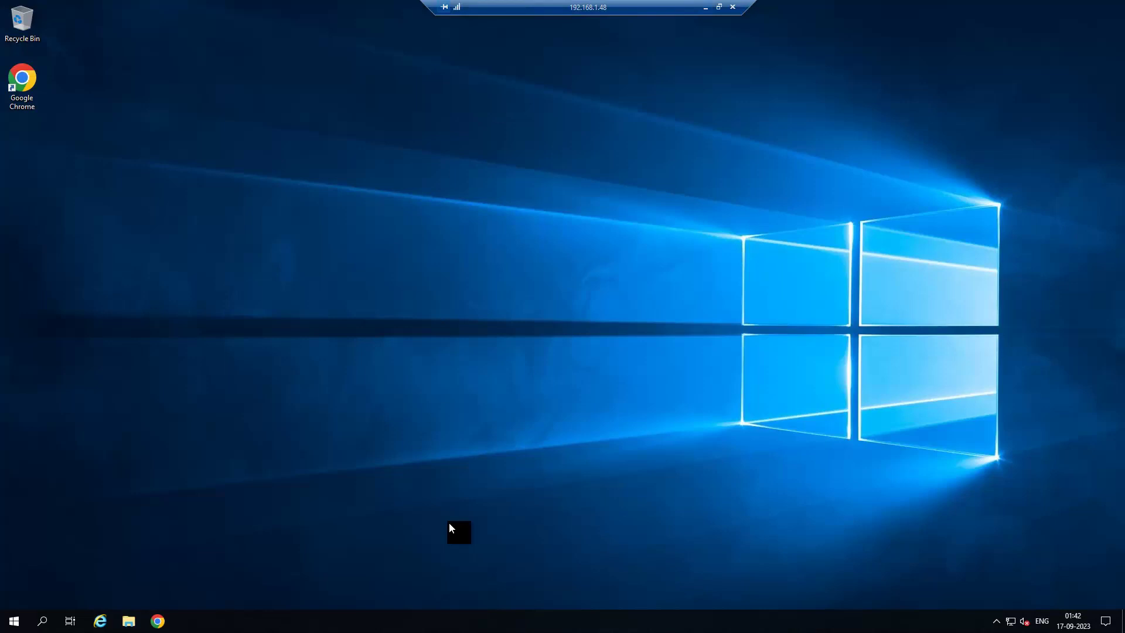
left_click(128, 621)
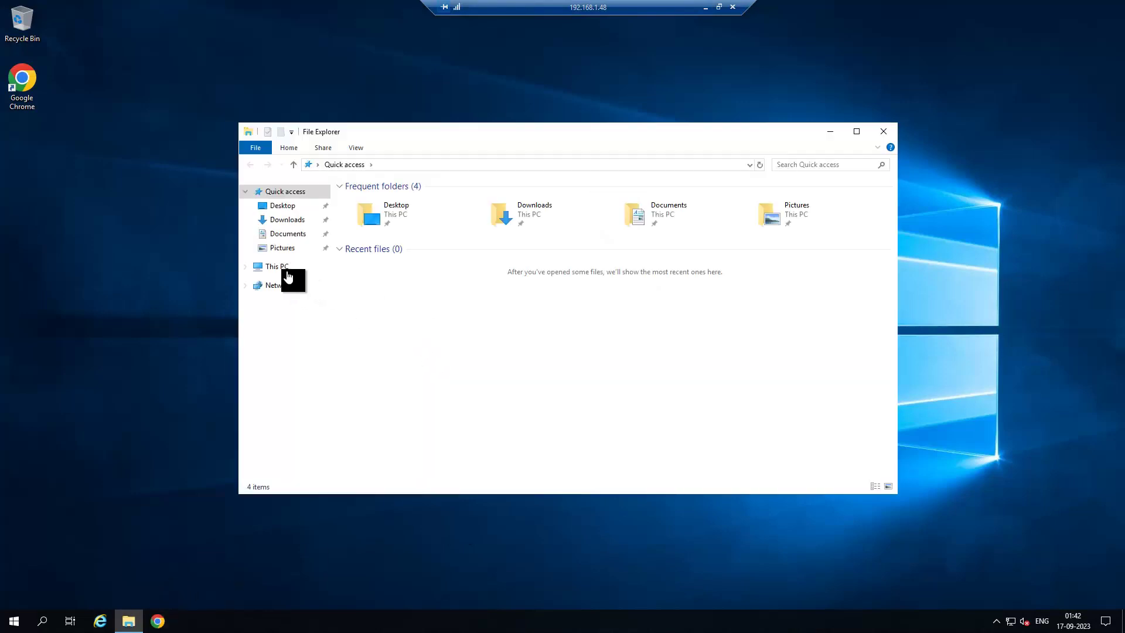
left_click(279, 266)
double_click(575, 331)
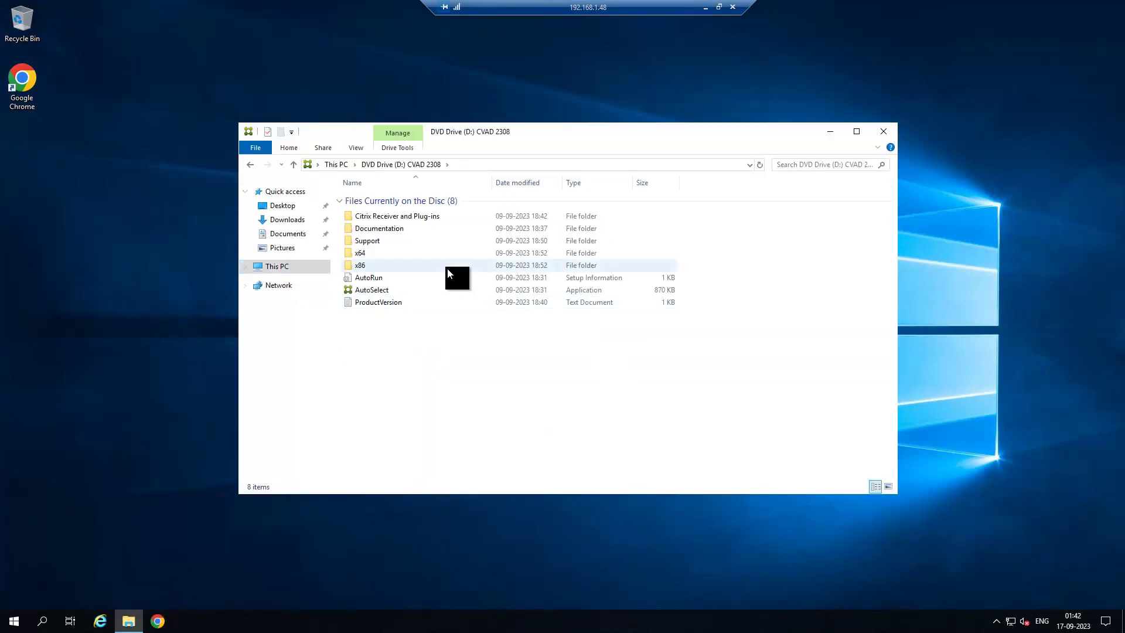
left_click(391, 293)
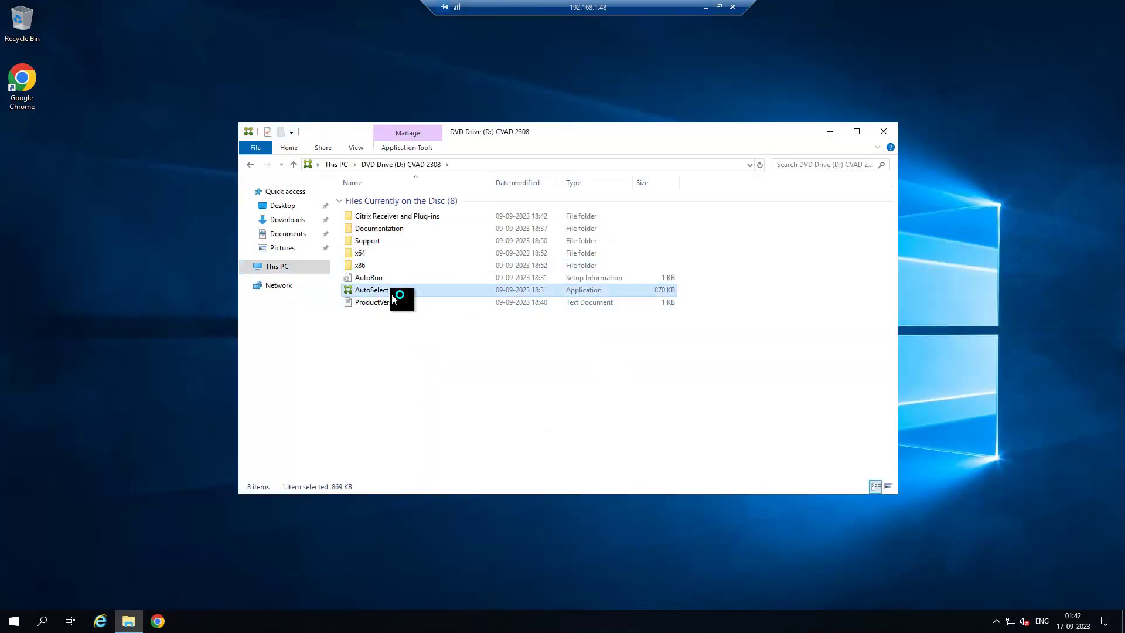
left_click(704, 8)
left_click(668, 567)
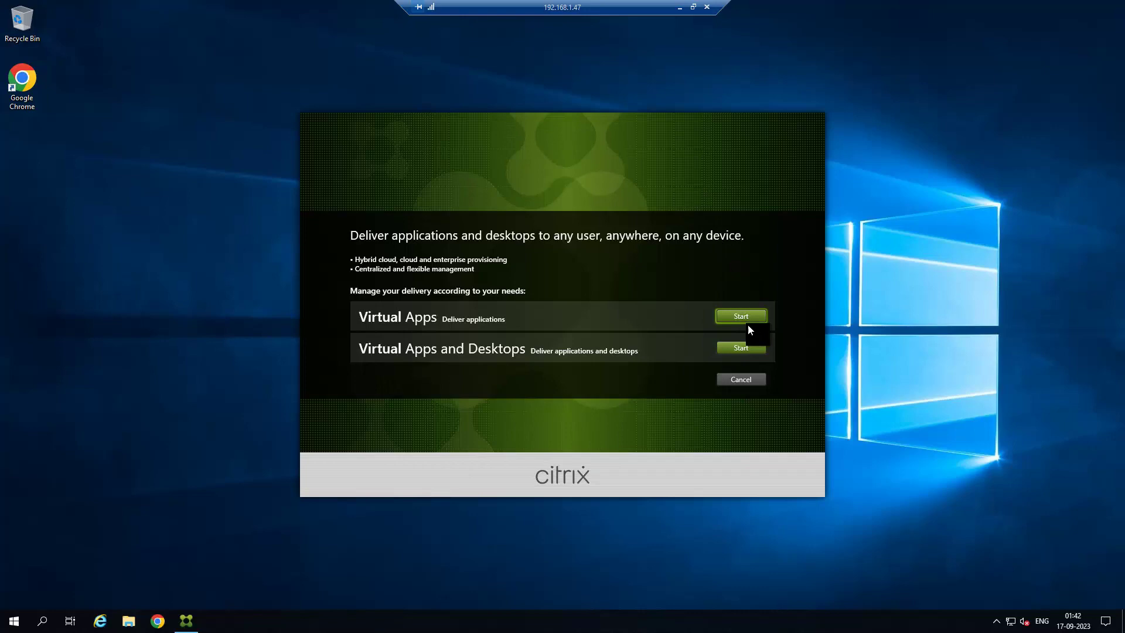
- Install Citrix StoreFront on the second server, accepting the license and starting the install
left_click(740, 348)
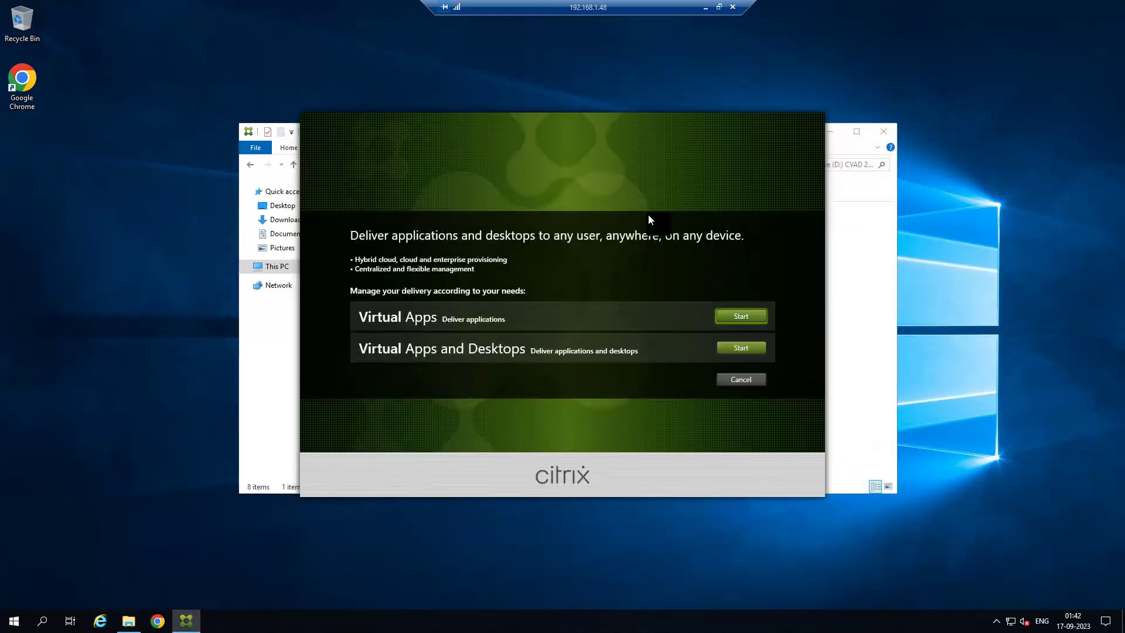
left_click(747, 350)
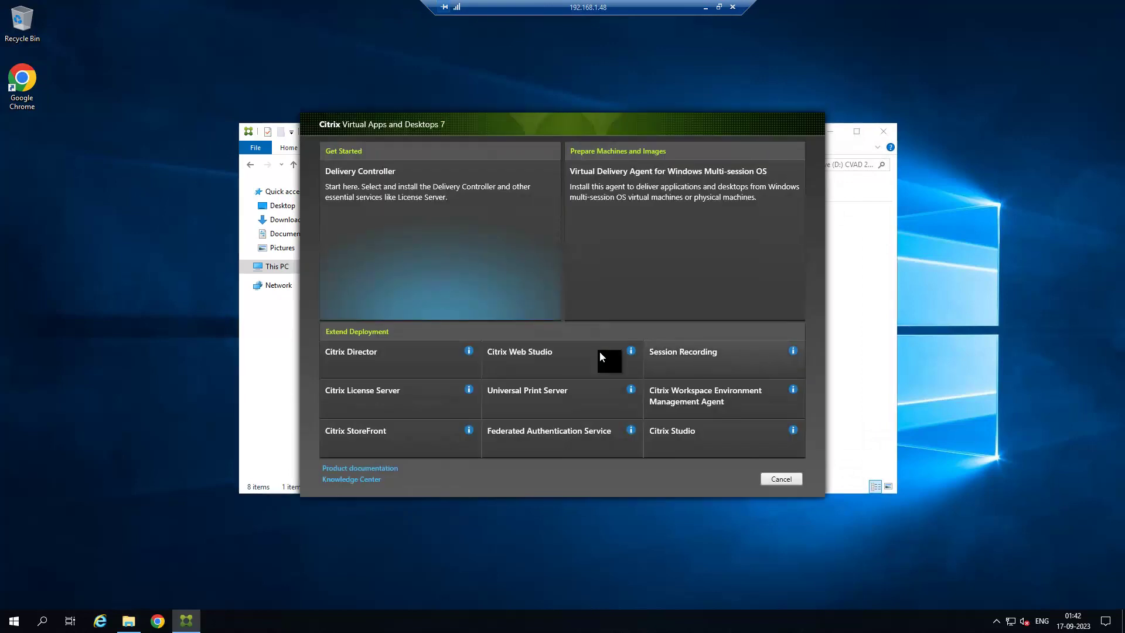
left_click(371, 442)
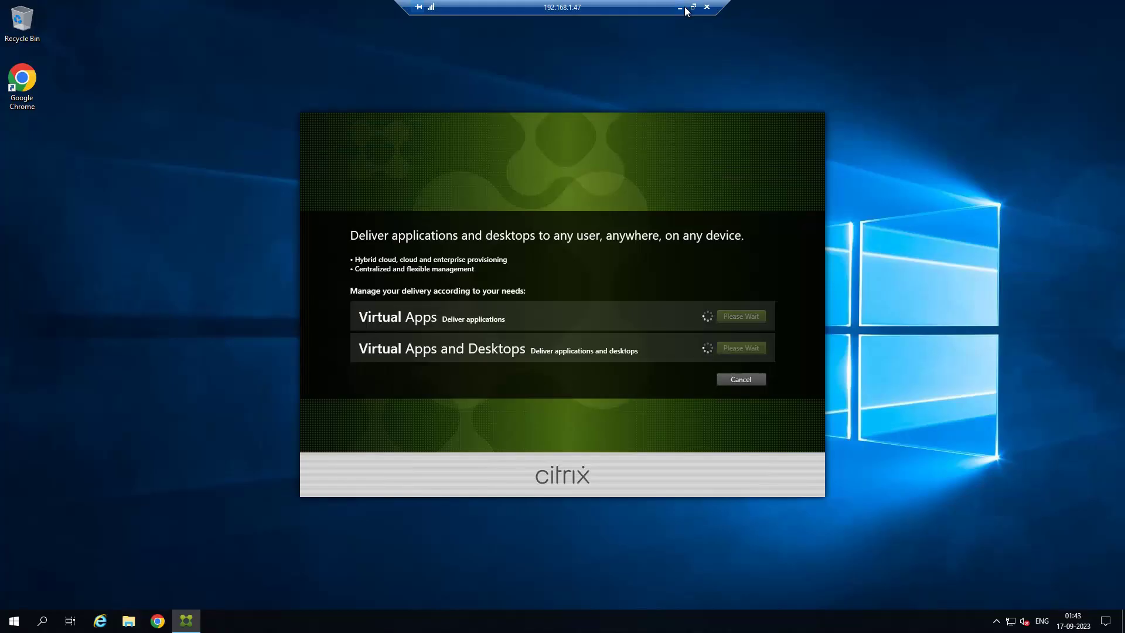
left_click(704, 7)
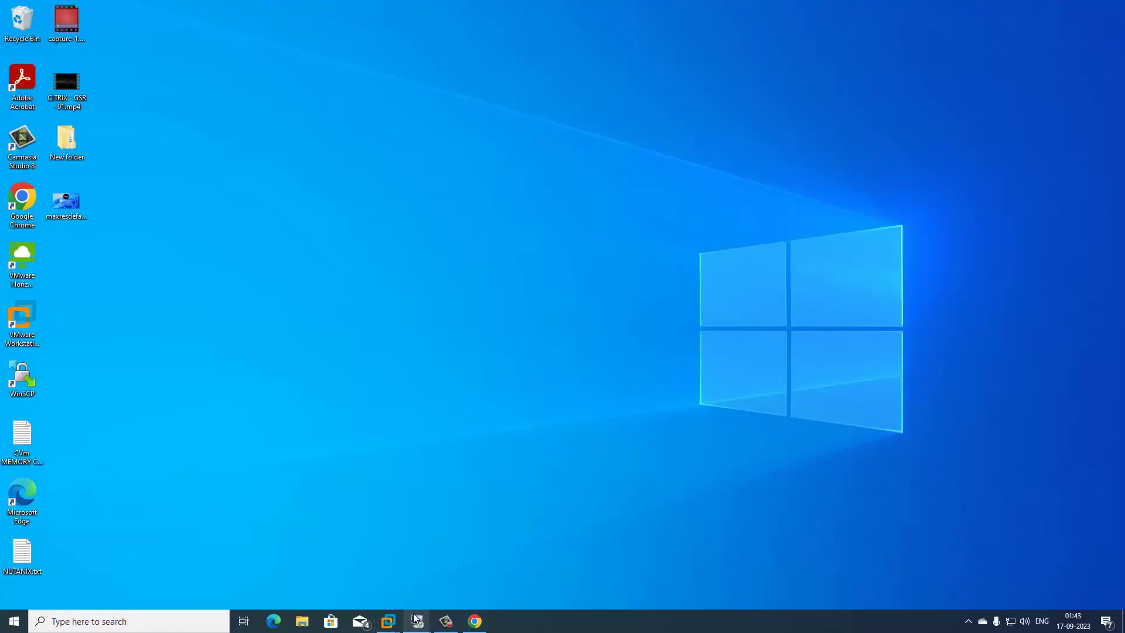
mouse_move(416, 621)
left_click(632, 576)
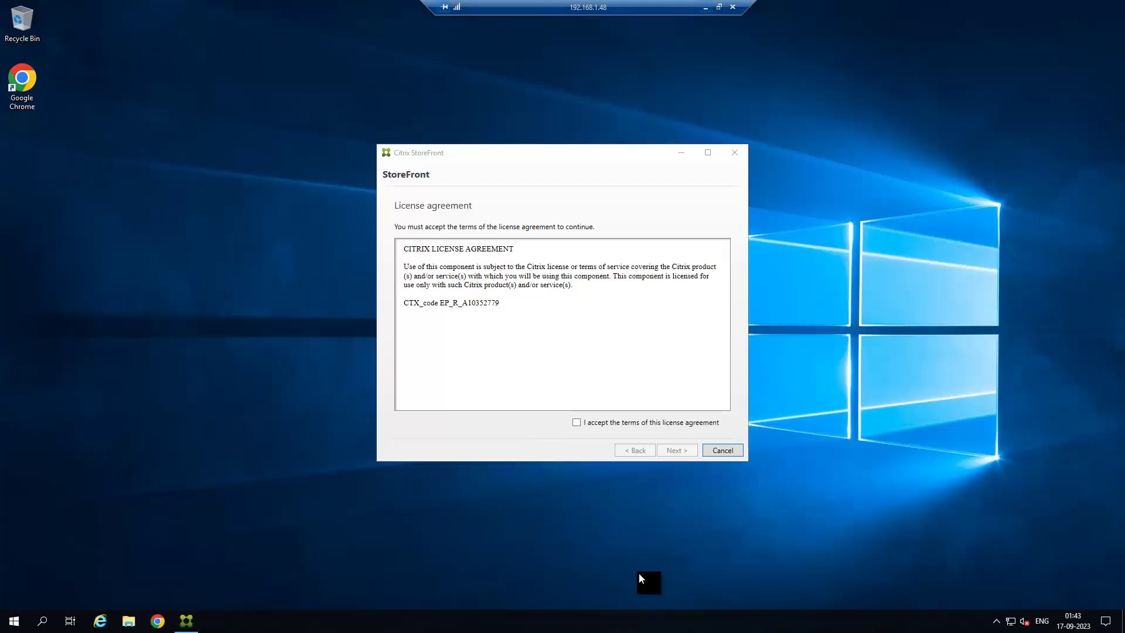
left_click(599, 421)
left_click(673, 448)
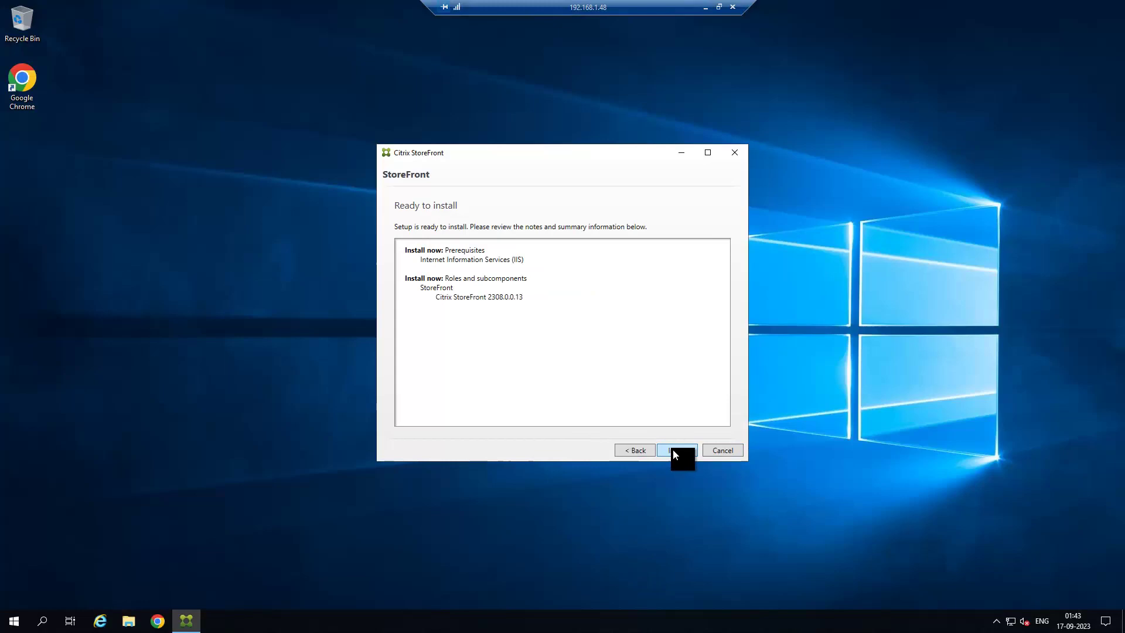
left_click(672, 449)
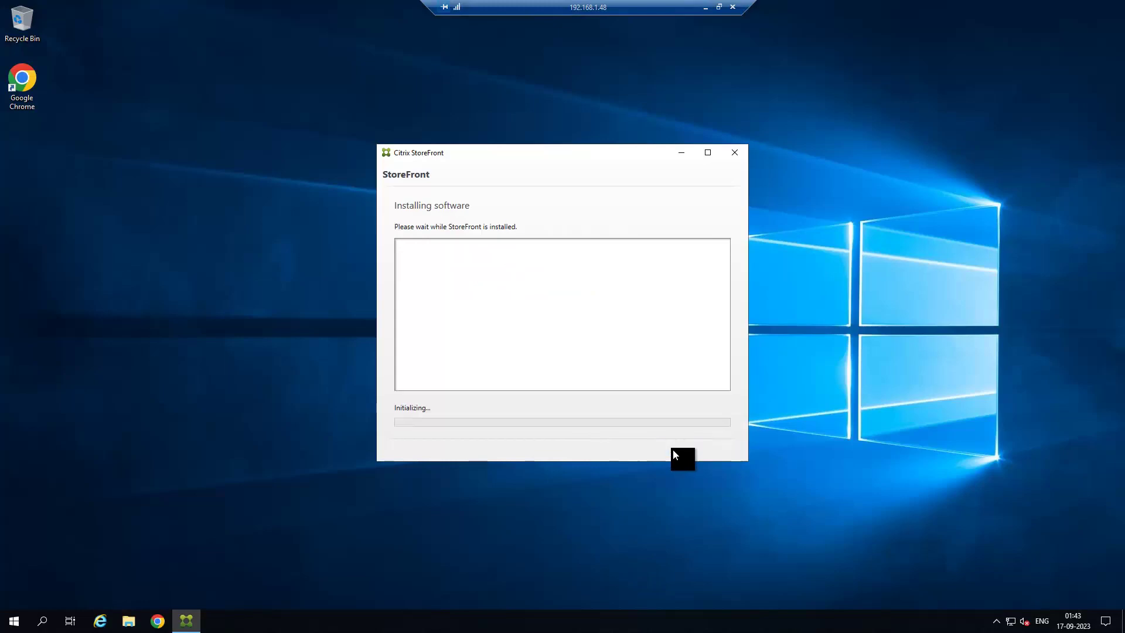
- Install Citrix StoreFront on the first server, accepting the license and starting the install
left_click(704, 7)
mouse_move(417, 622)
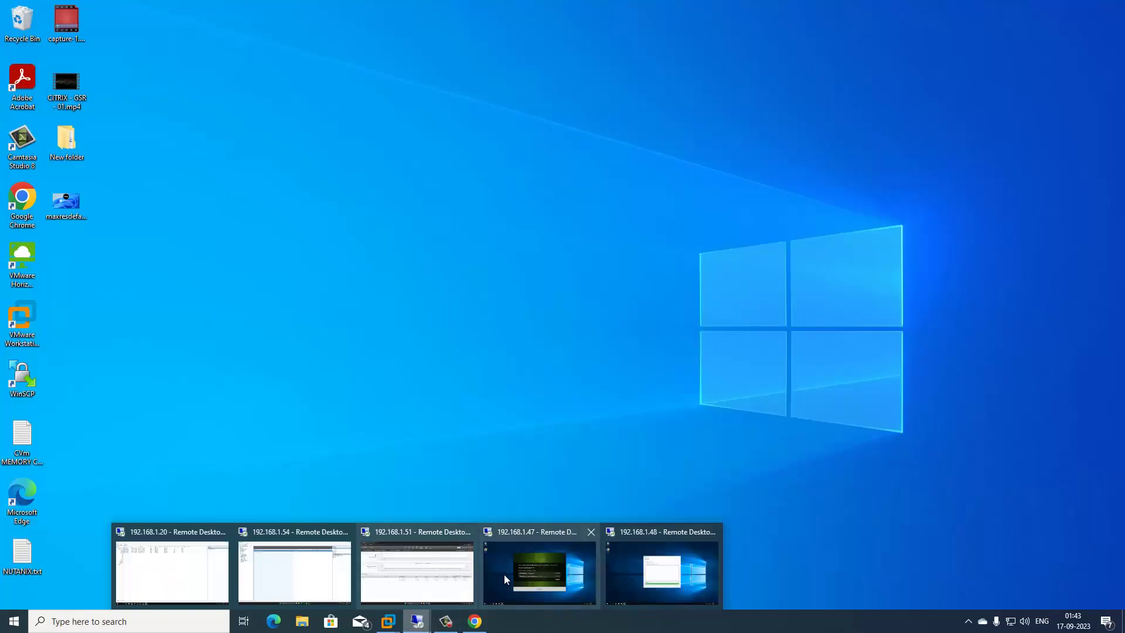
left_click(505, 578)
left_click(721, 349)
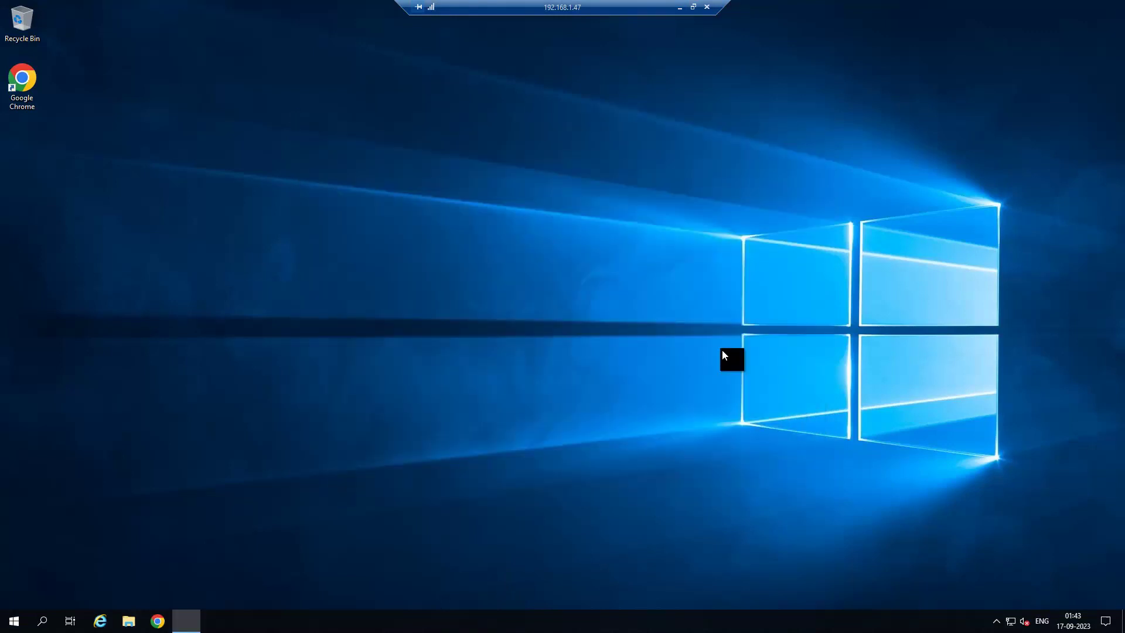
left_click(376, 429)
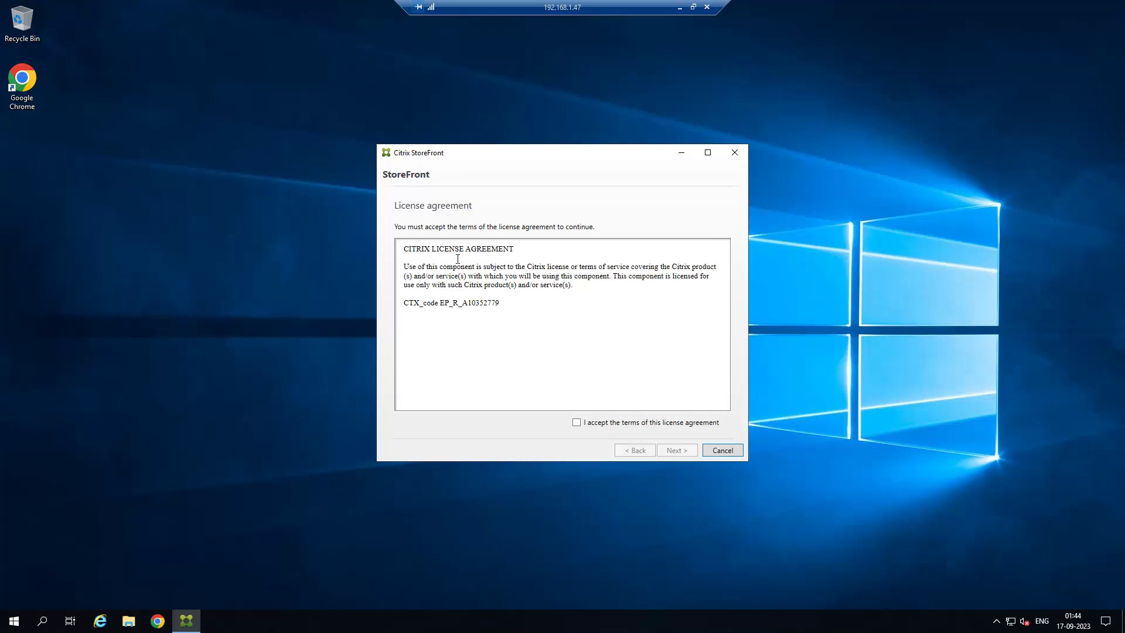
left_click(618, 421)
left_click(667, 453)
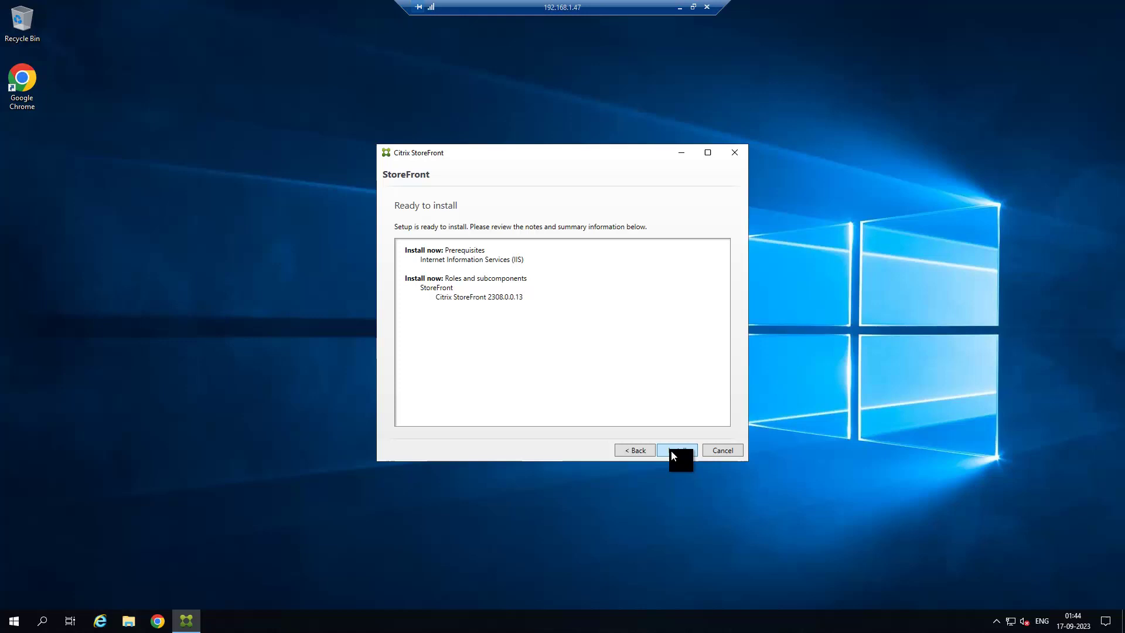
left_click(670, 451)
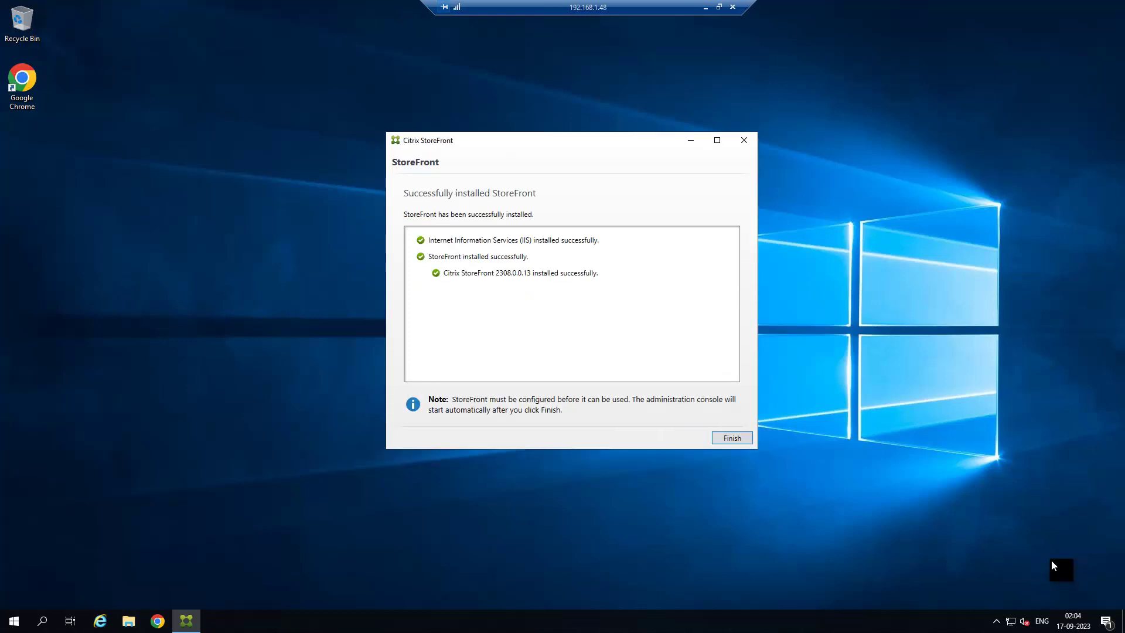
- Finish the StoreFront setup on both servers, declining reboot, so the console launches
left_click(731, 438)
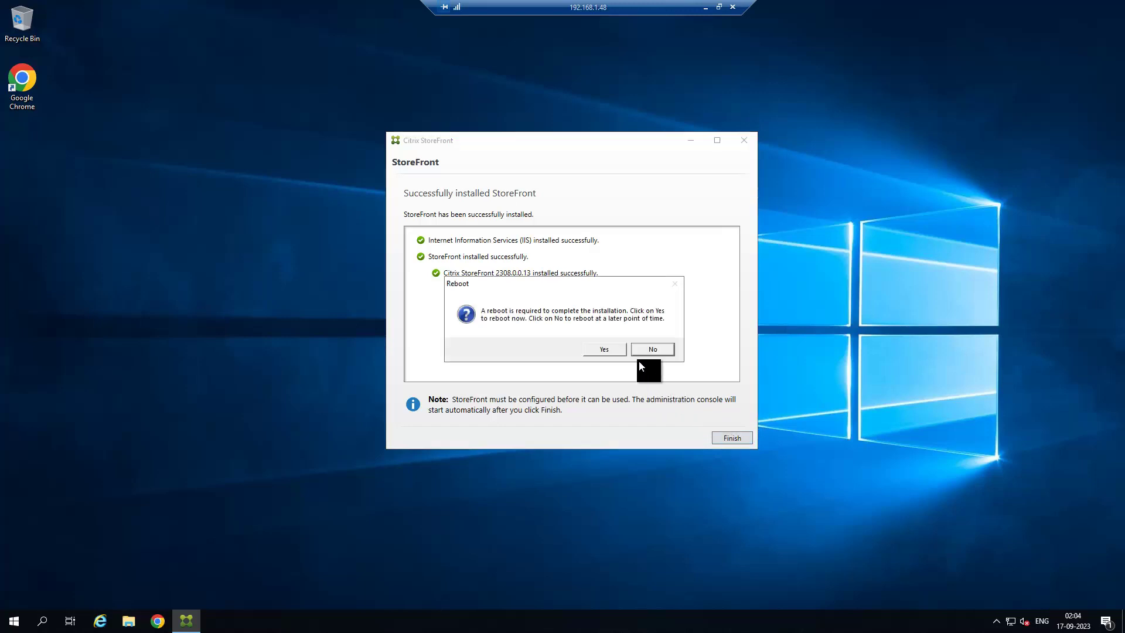
left_click(603, 348)
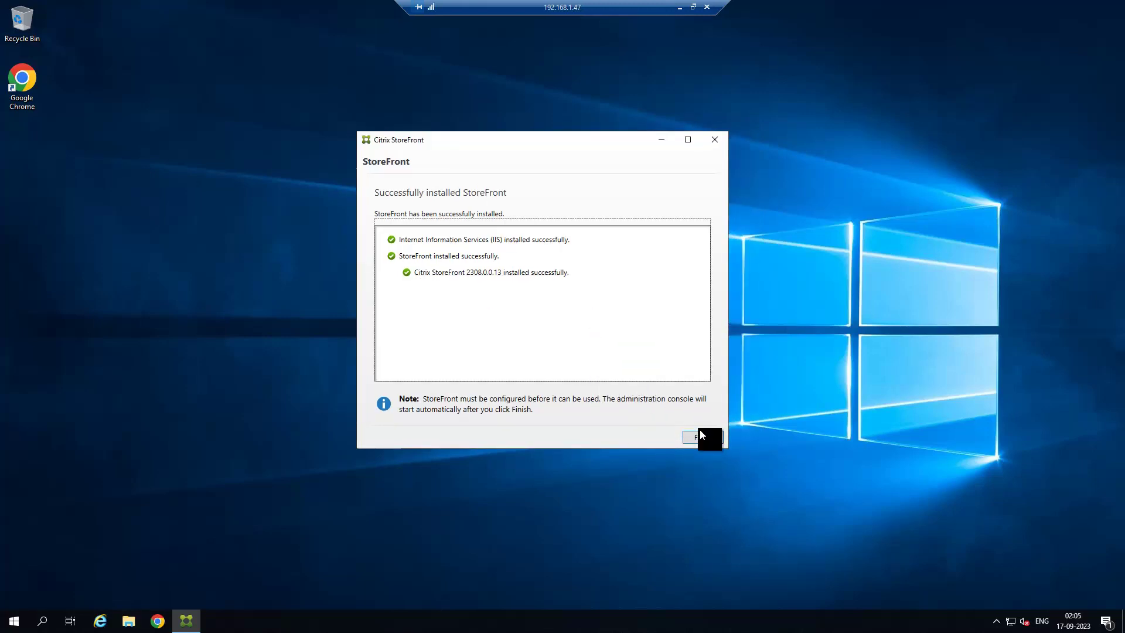
left_click(698, 439)
left_click(614, 350)
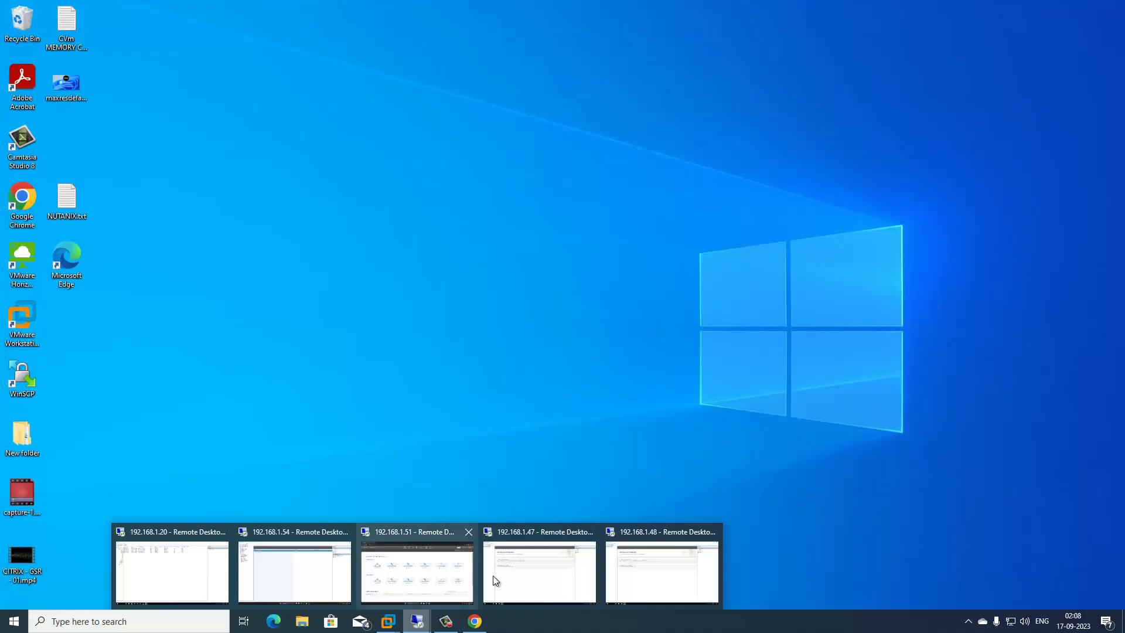
left_click(505, 573)
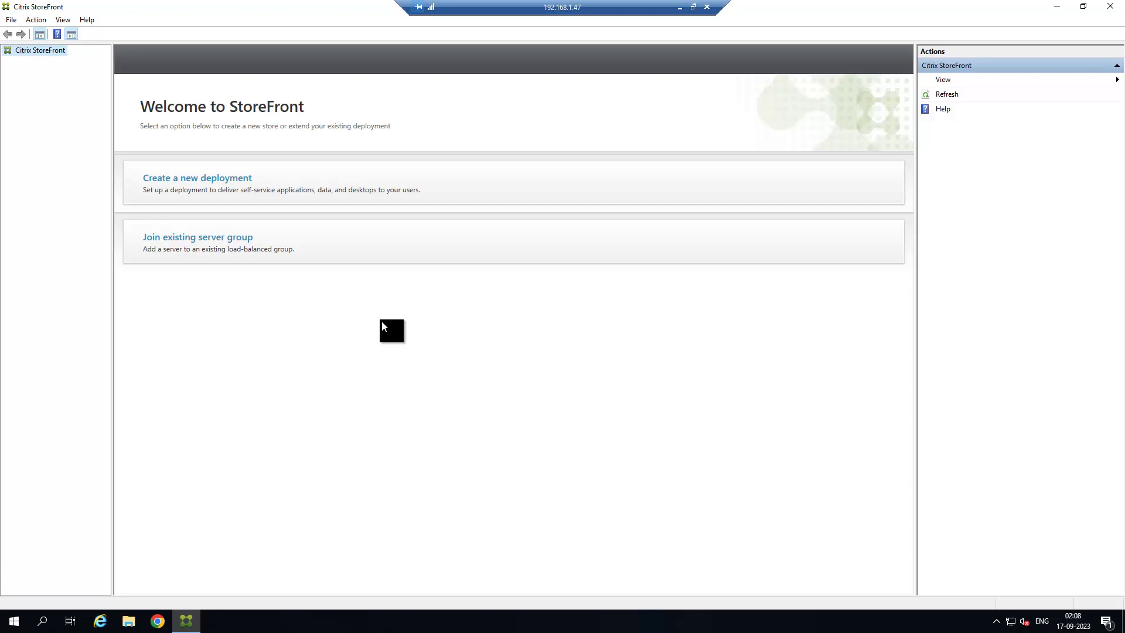
left_click(217, 184)
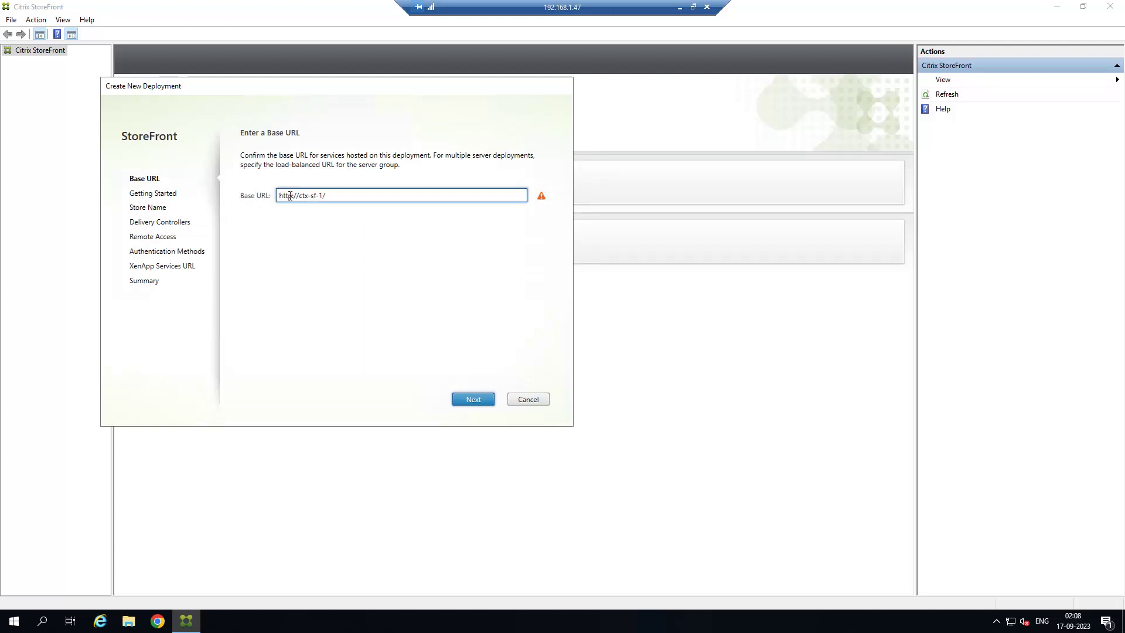
left_click(325, 195)
left_click(478, 398)
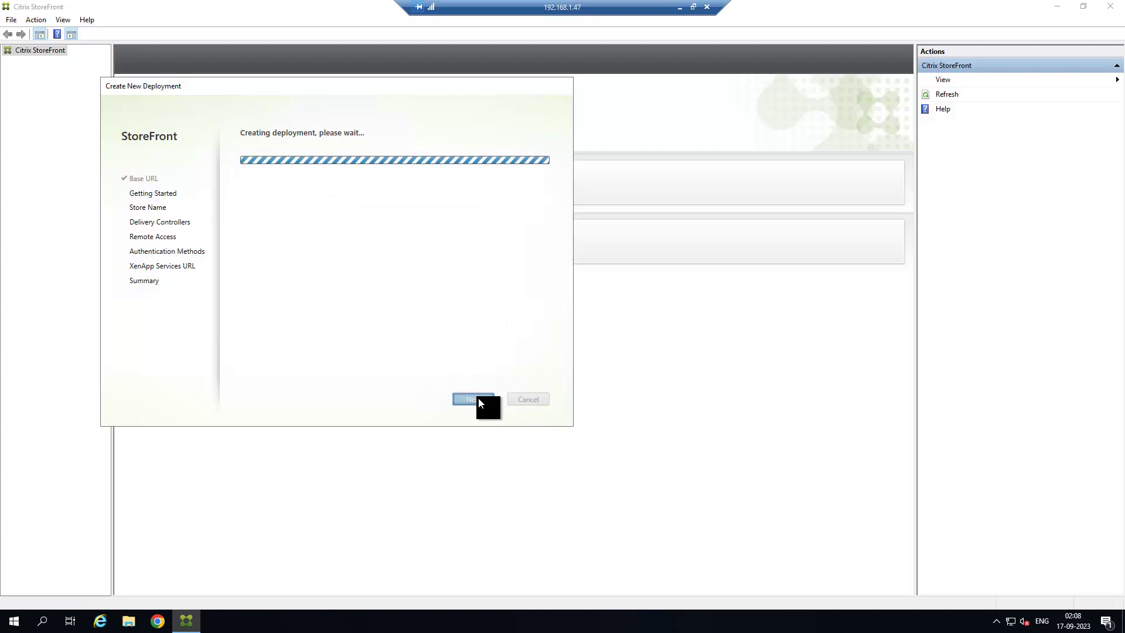
left_click(469, 396)
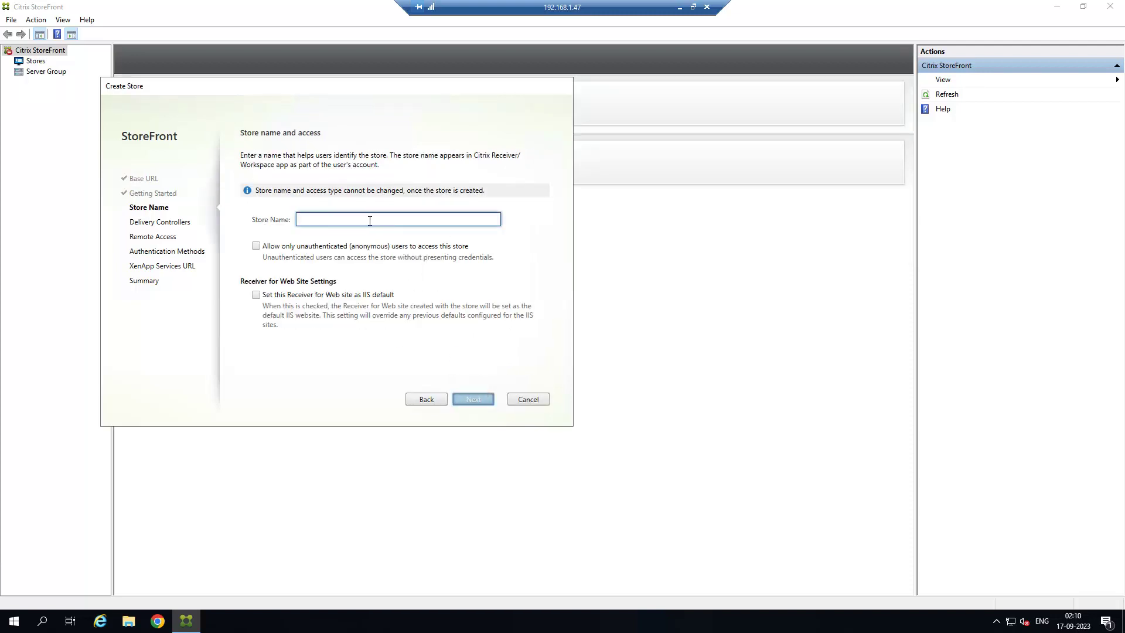
type("IT")
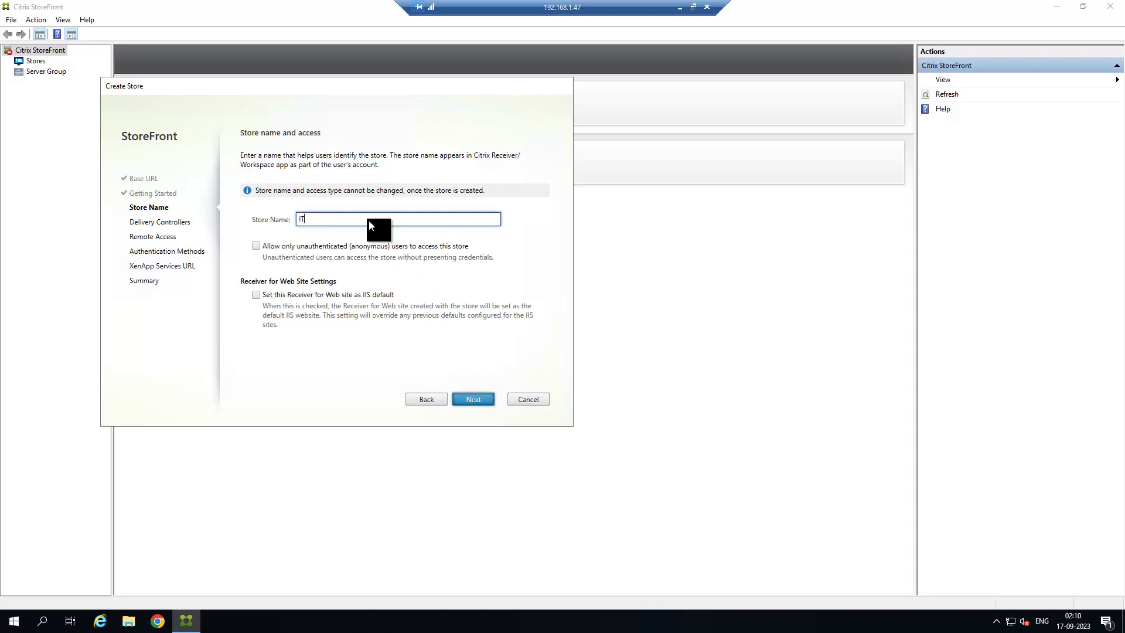
left_click(469, 398)
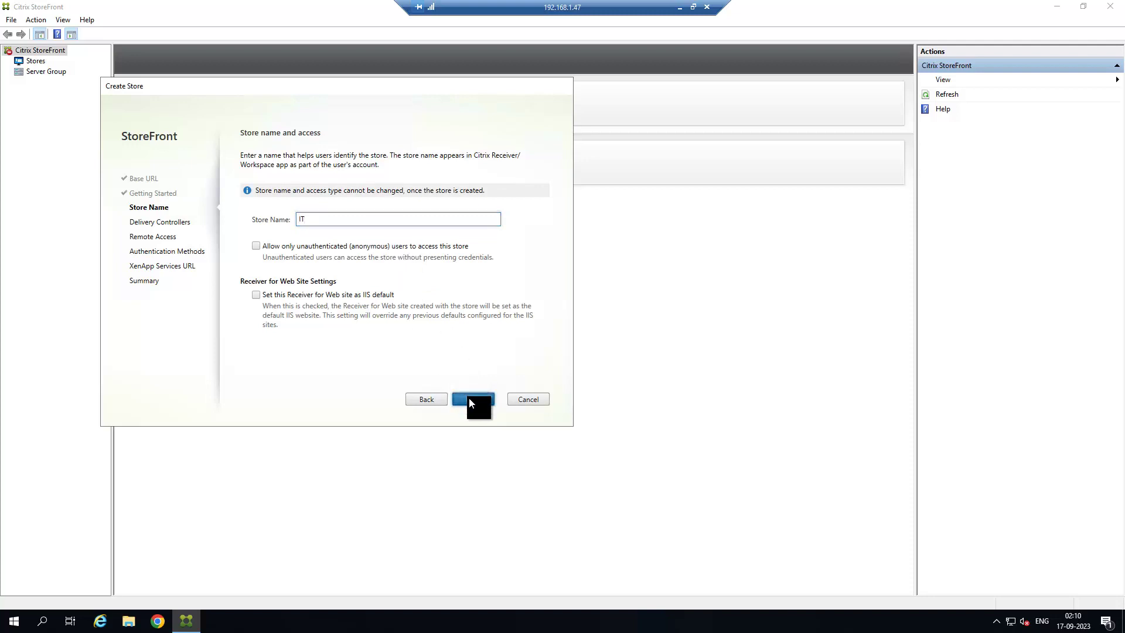
- Add a delivery controller over HTTP with server ctx-dc-1.citrixgsr.com
left_click(275, 278)
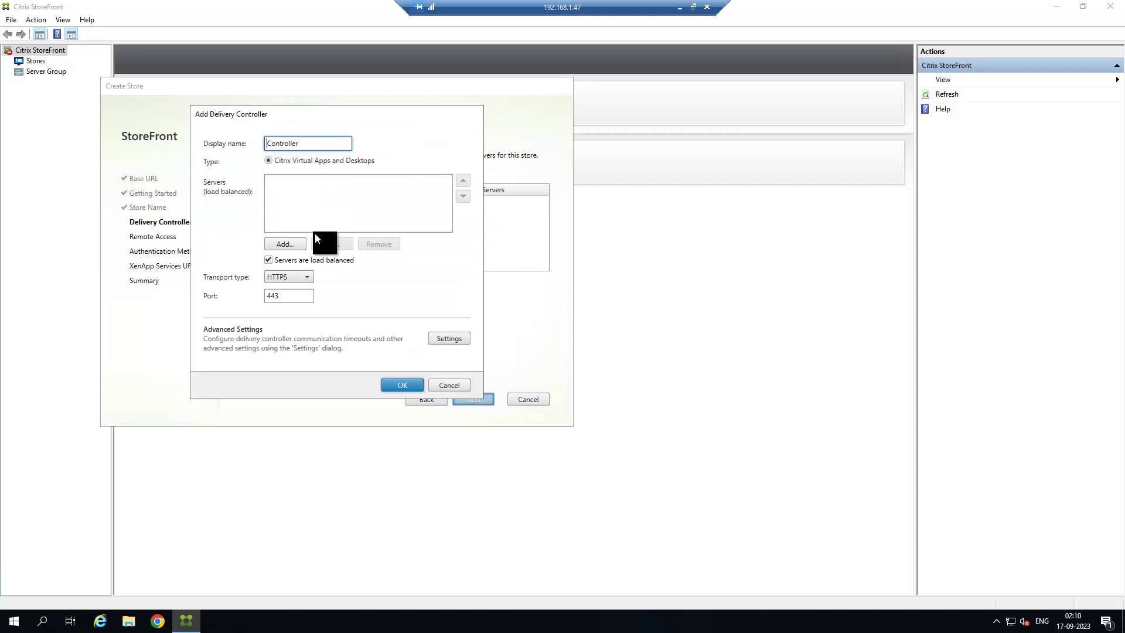
left_click(286, 276)
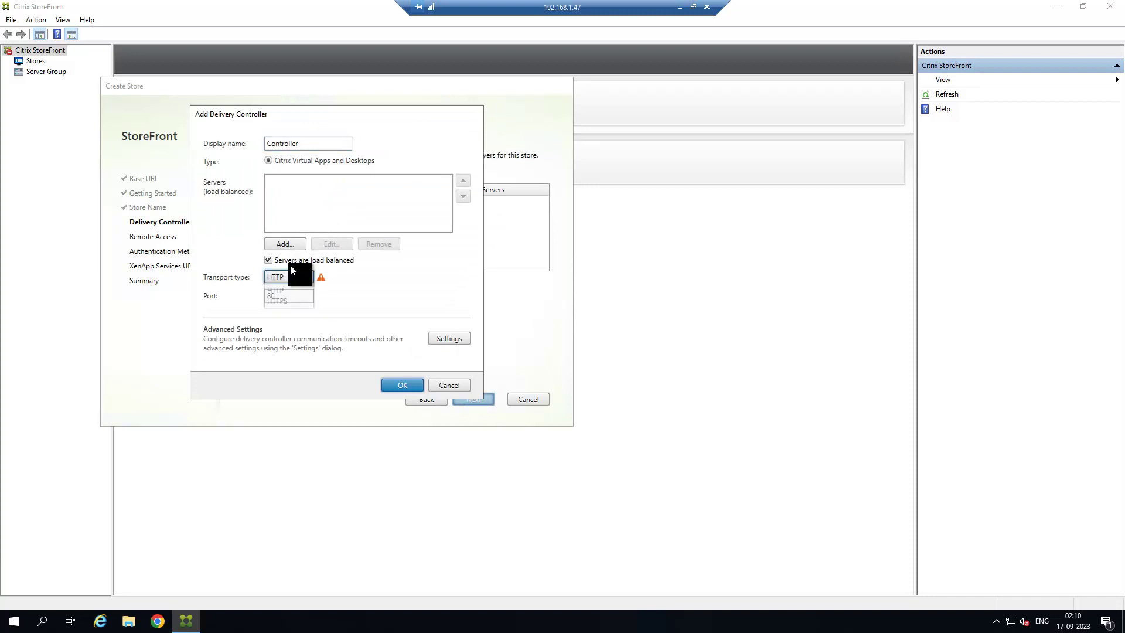
left_click(293, 242)
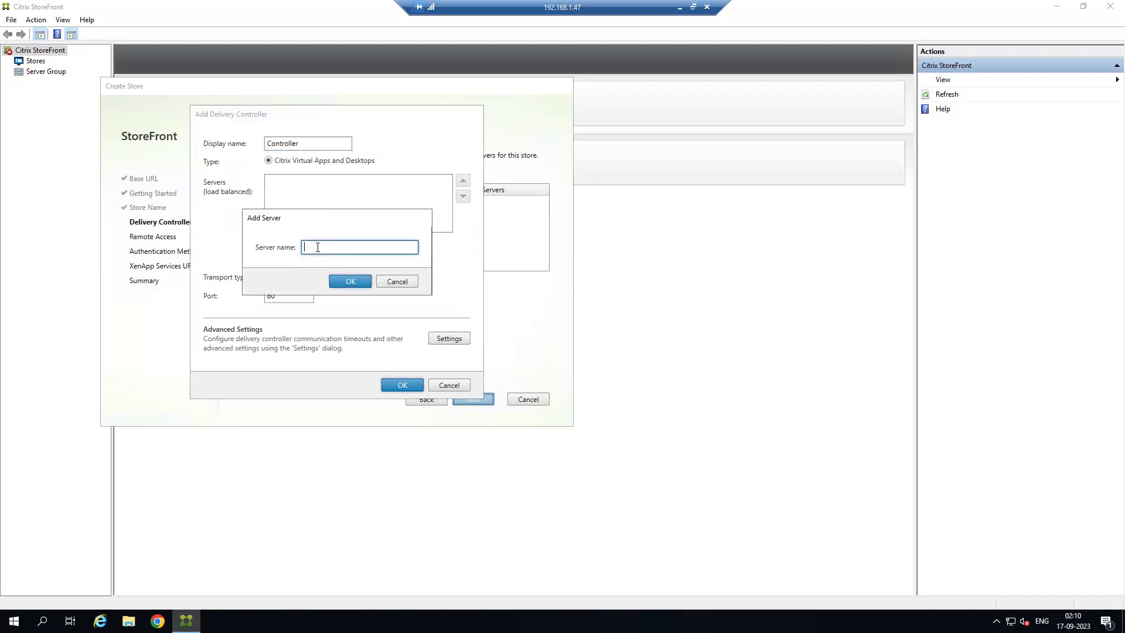
type("ctx-dc-")
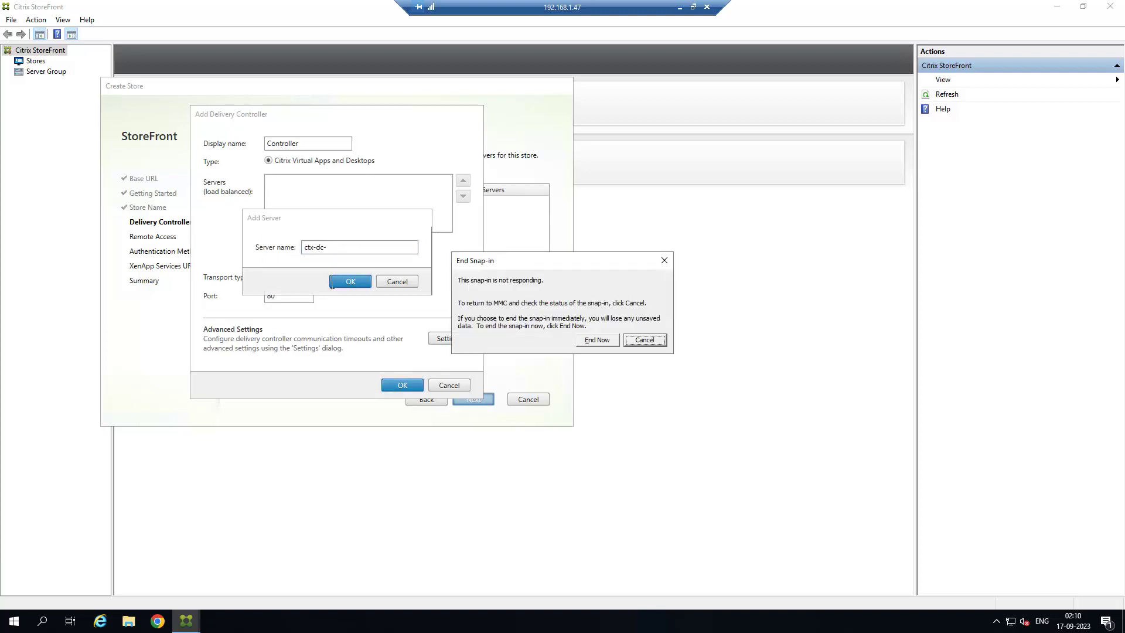
left_click(644, 340)
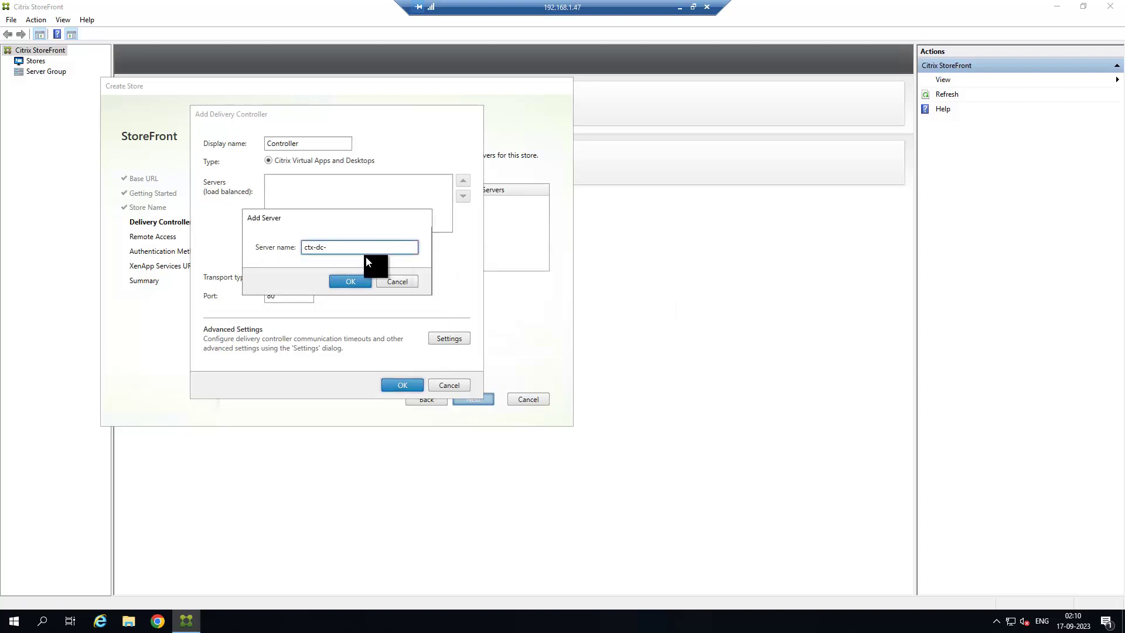
type("1.cit")
type("rixgsr.com")
key("ctrl+a")
key("ctrl+c")
left_click(349, 280)
- Add ctx-dc-2.citrixgsr.com as a second controller server and confirm the controller
left_click(282, 240)
key("ctrl+v")
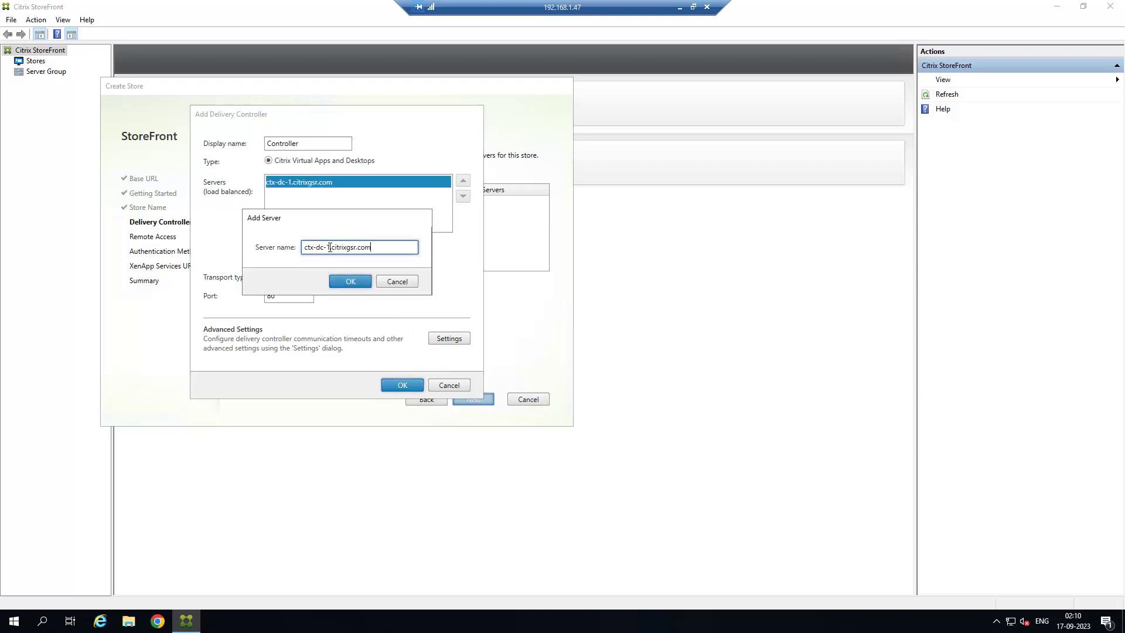
key("BackSpace")
left_click(350, 281)
left_click(402, 383)
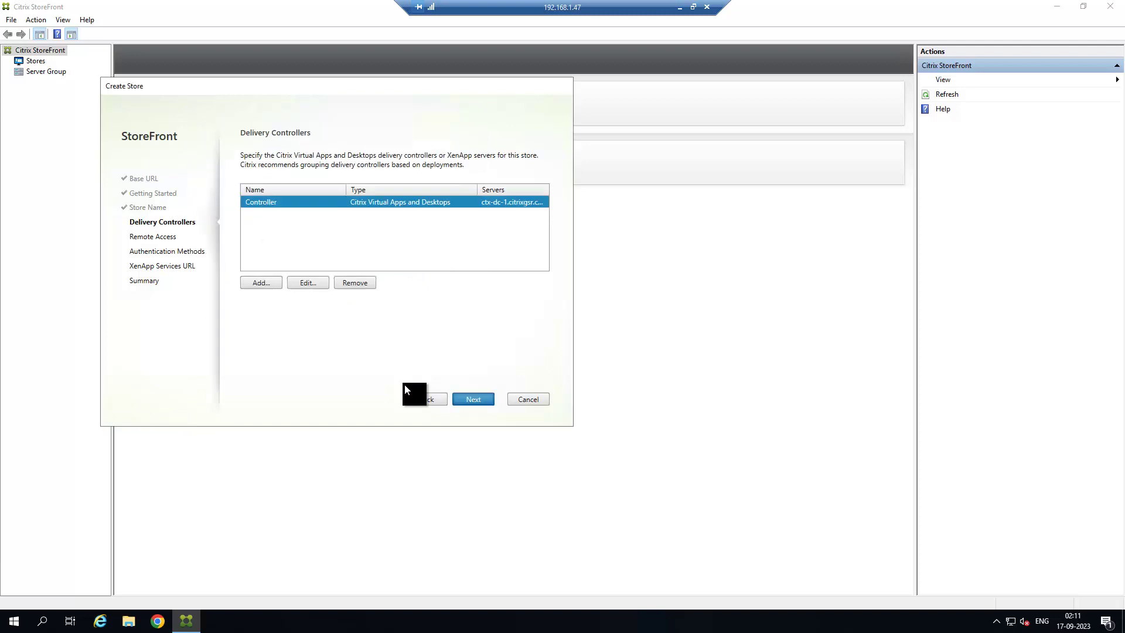
- Create the IT store with default remote access and user name and password authentication
left_click(463, 401)
left_click(463, 402)
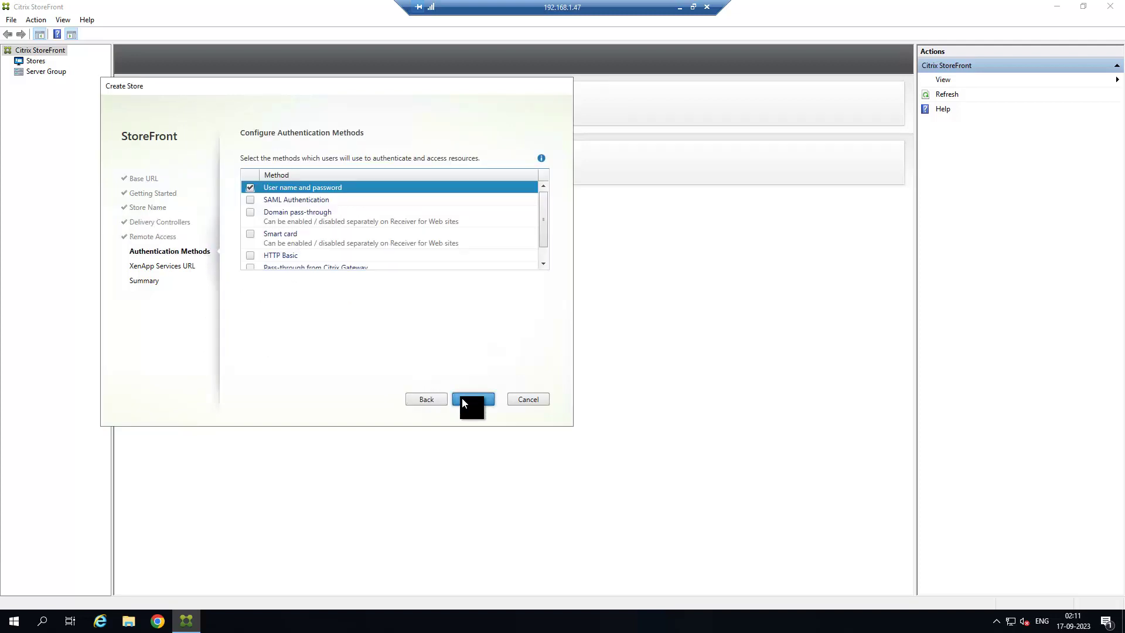
left_click(463, 401)
left_click(462, 402)
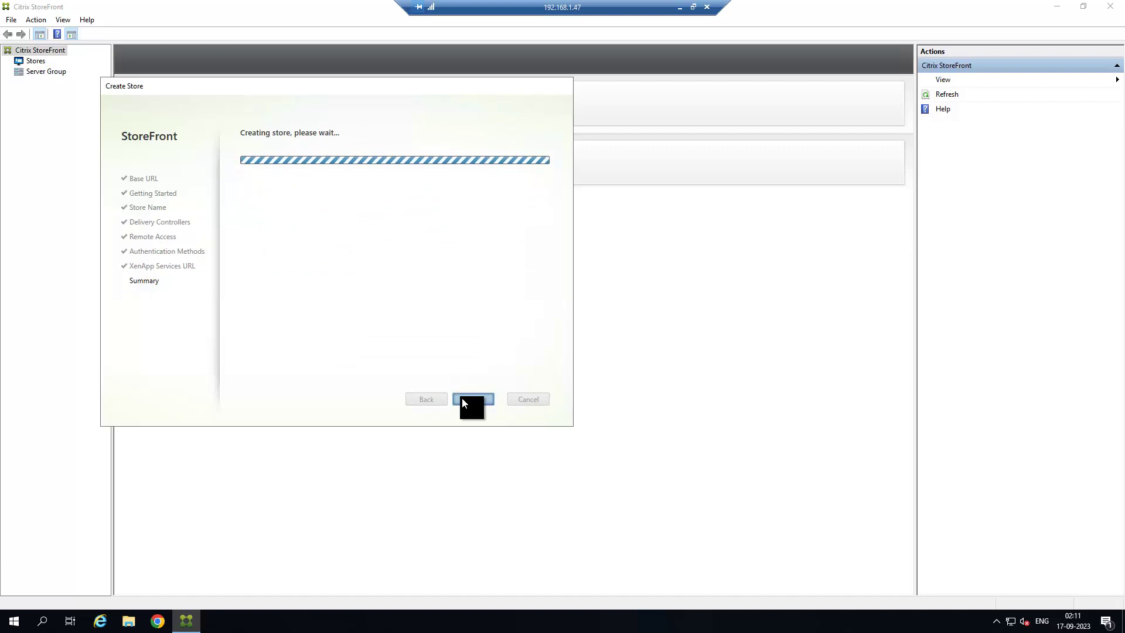
left_click(680, 8)
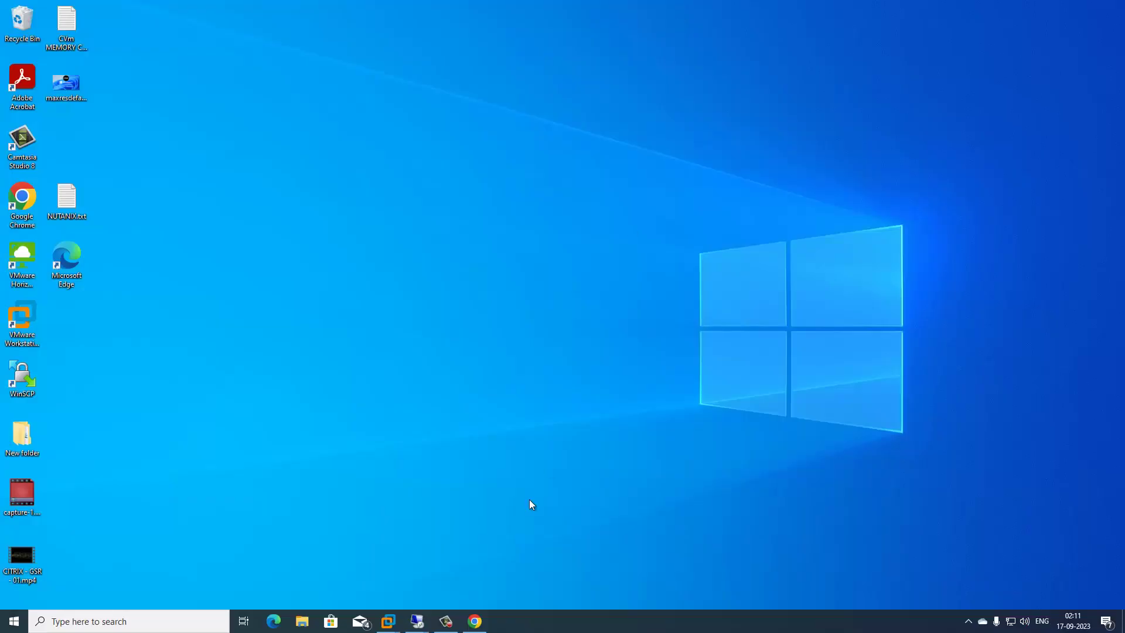
left_click(445, 621)
left_click(640, 387)
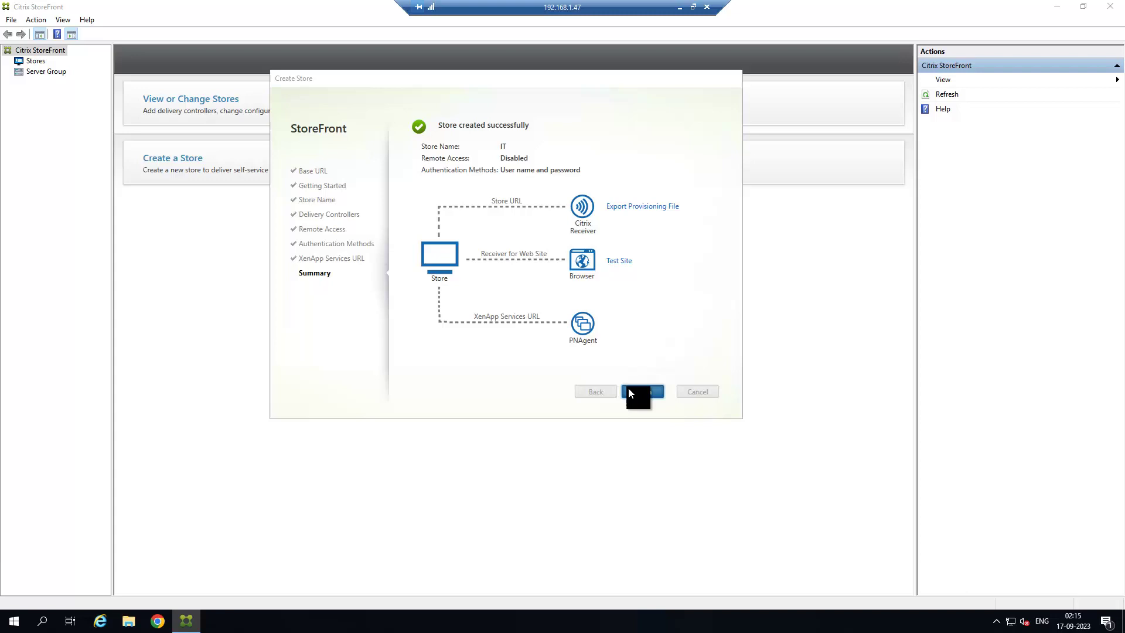
- Start Add Server from ctx-sf-1's server group, then switch to the 192.168.1.48 session
left_click(53, 75)
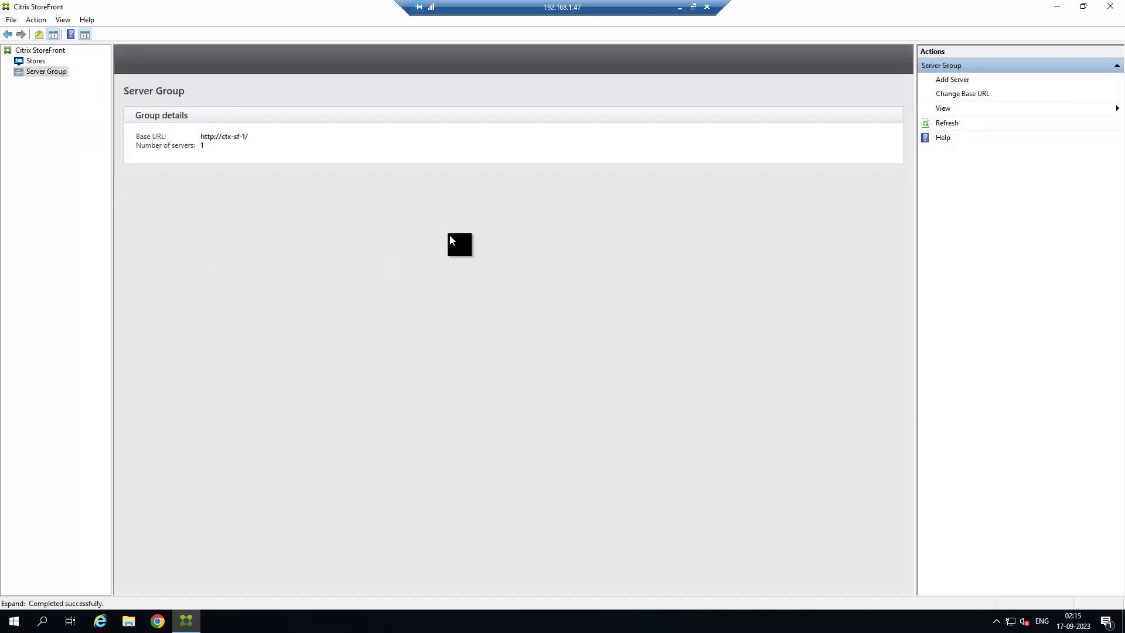
left_click(950, 79)
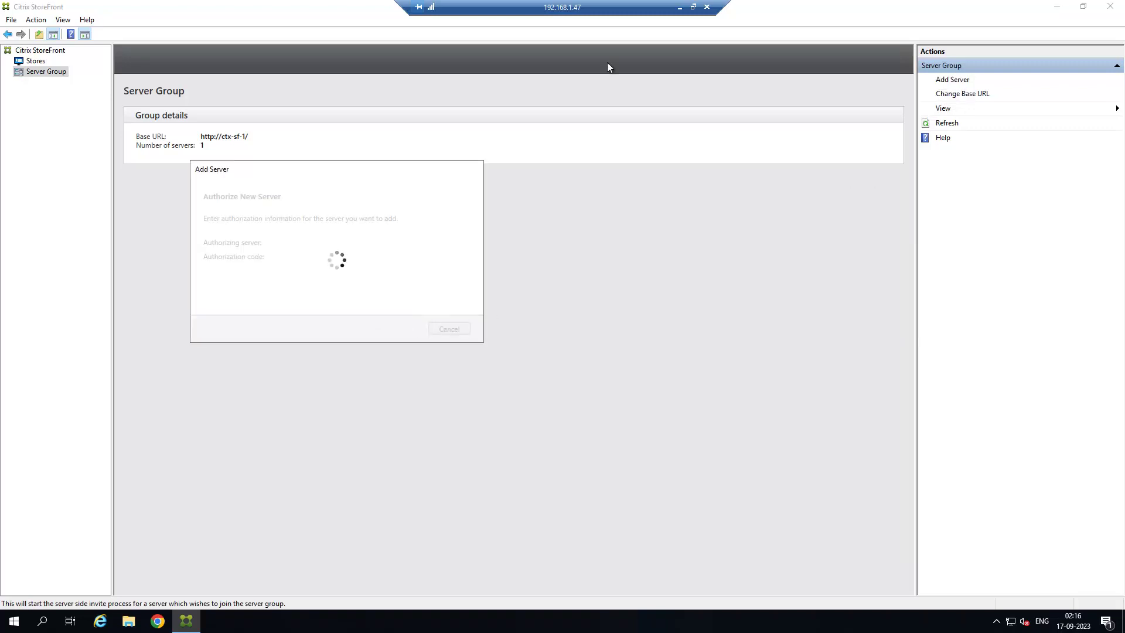
left_click(678, 8)
mouse_move(417, 620)
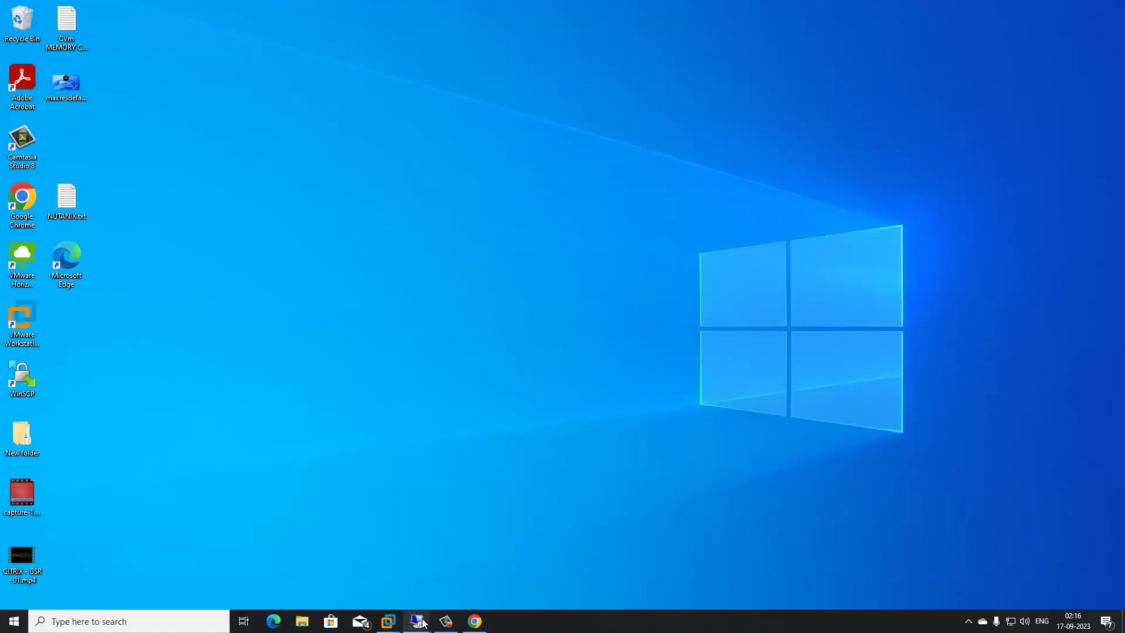
left_click(556, 580)
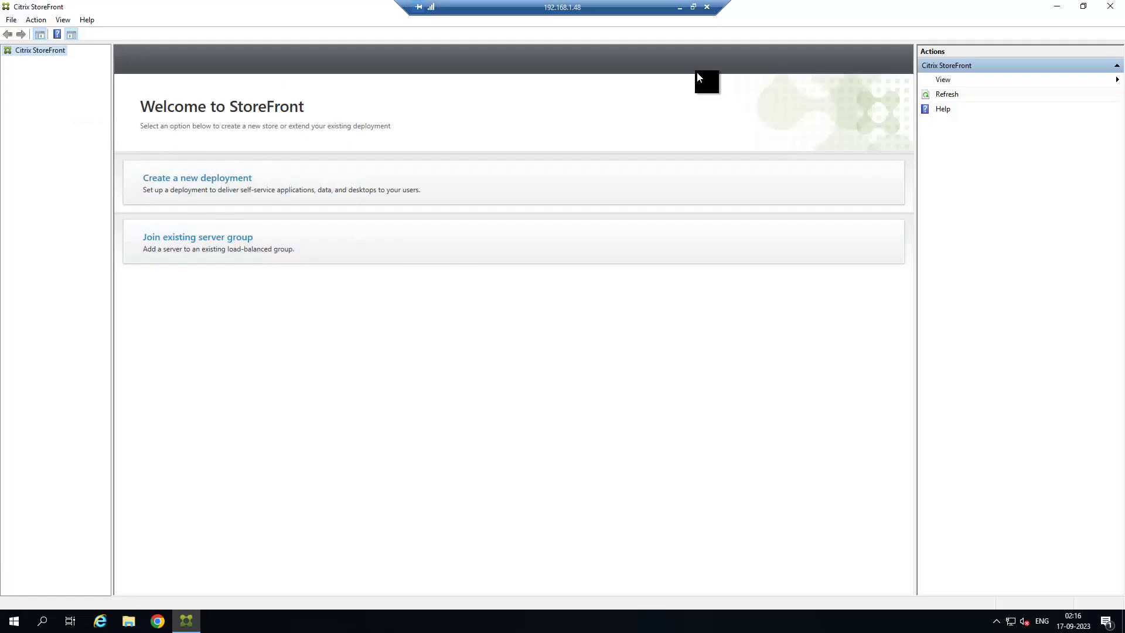
left_click(185, 244)
type("ctx")
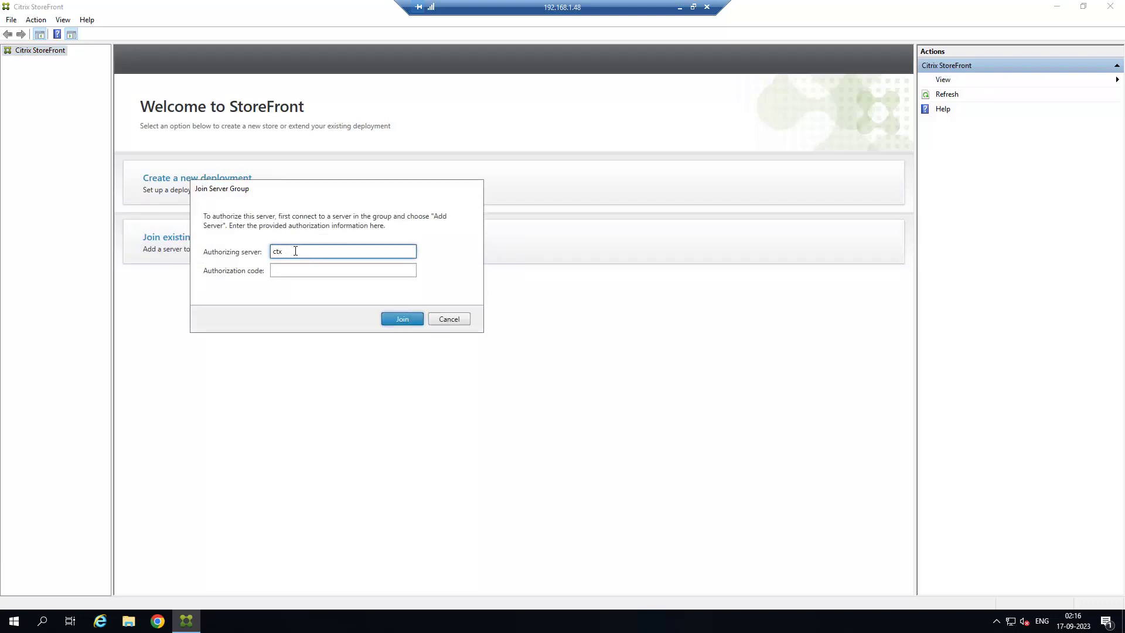
type("-sf-1")
left_click(679, 8)
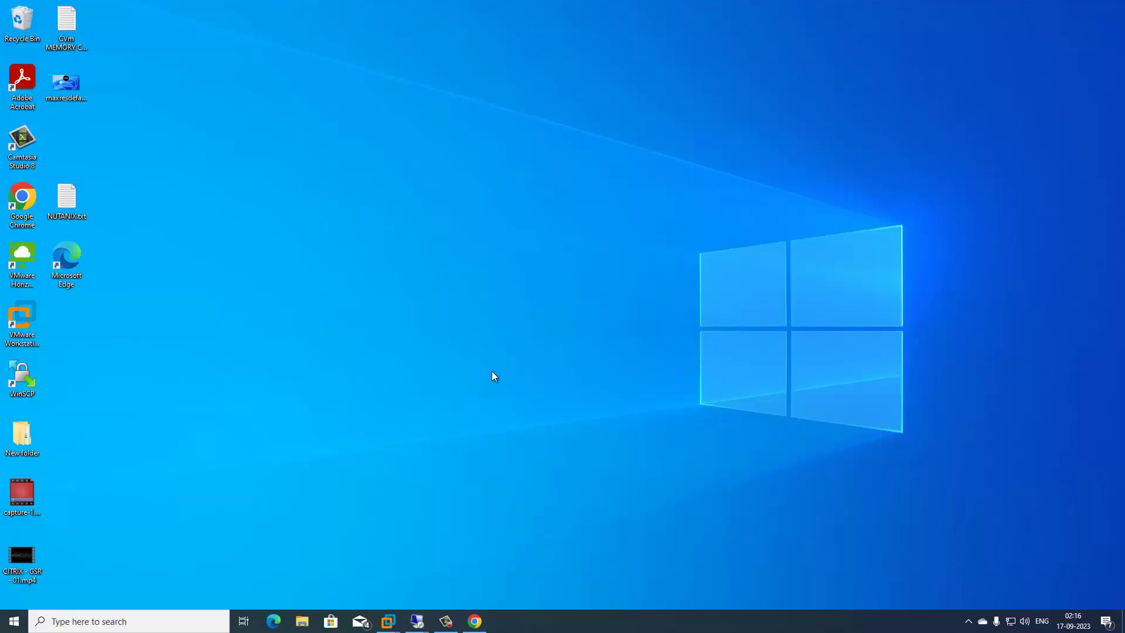
mouse_move(417, 621)
left_click(422, 569)
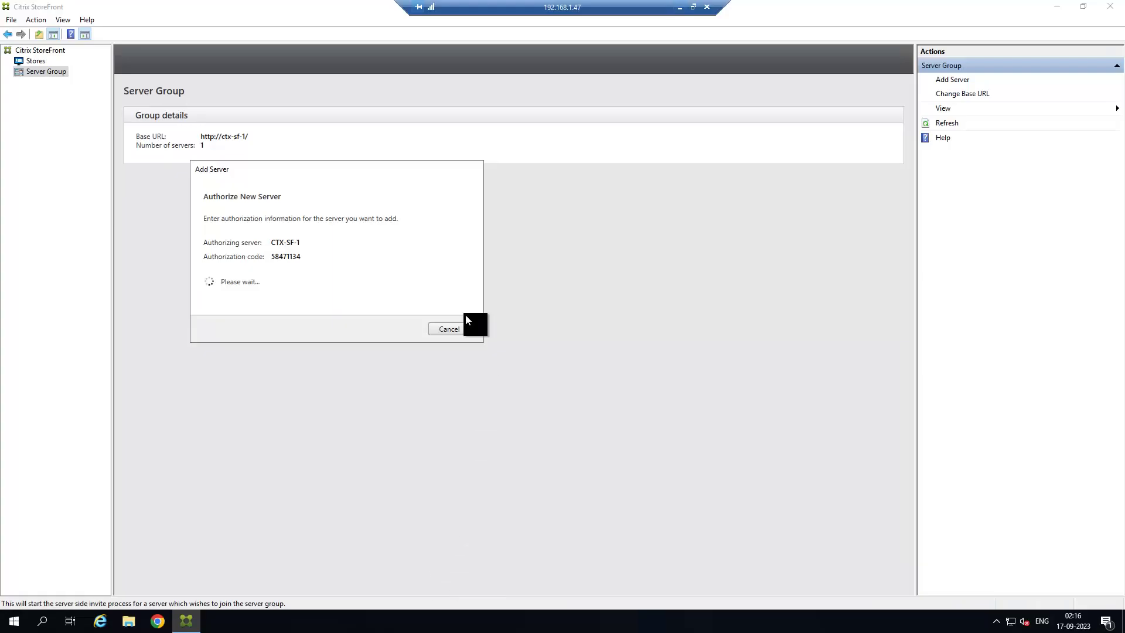
double_click(290, 255)
key("ctrl+c")
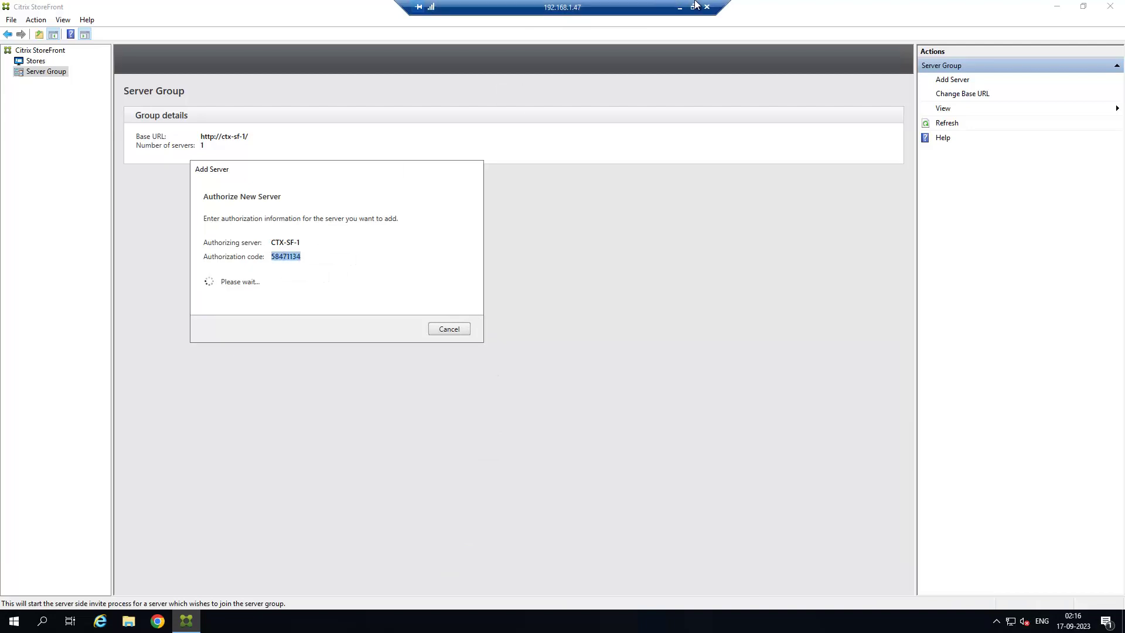
left_click(679, 8)
mouse_move(417, 621)
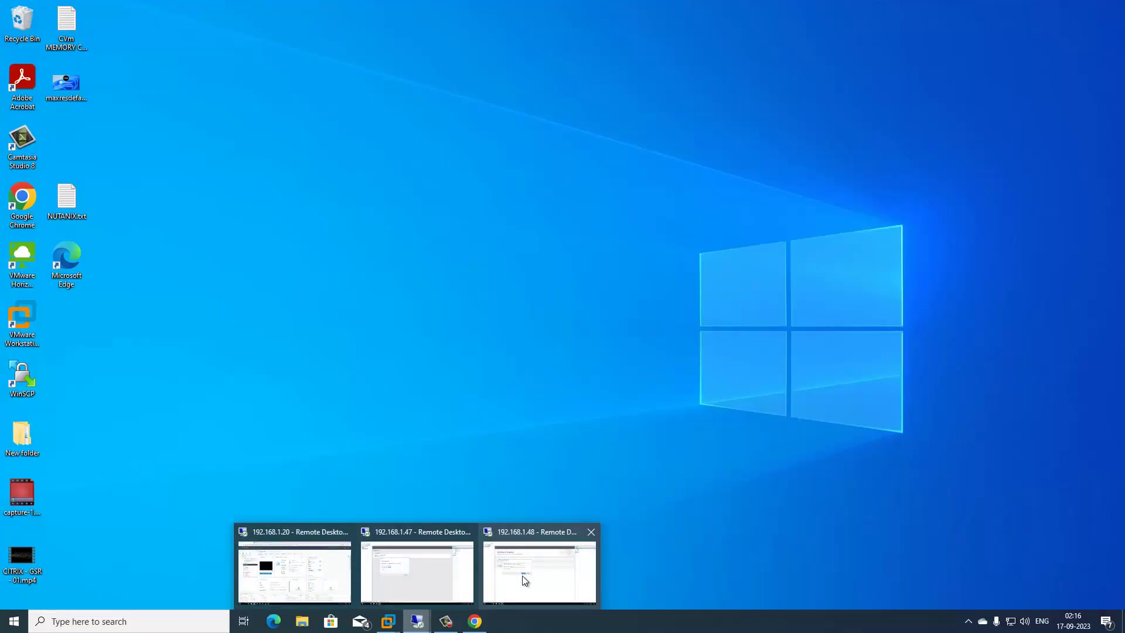
left_click(522, 575)
key("ctrl+v")
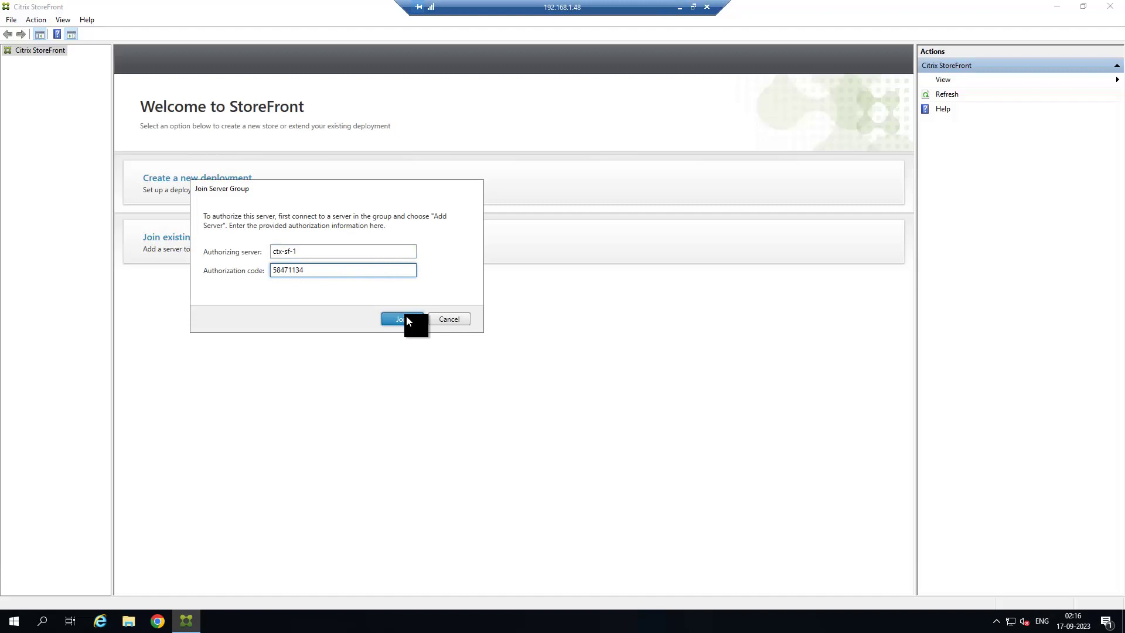
left_click(406, 318)
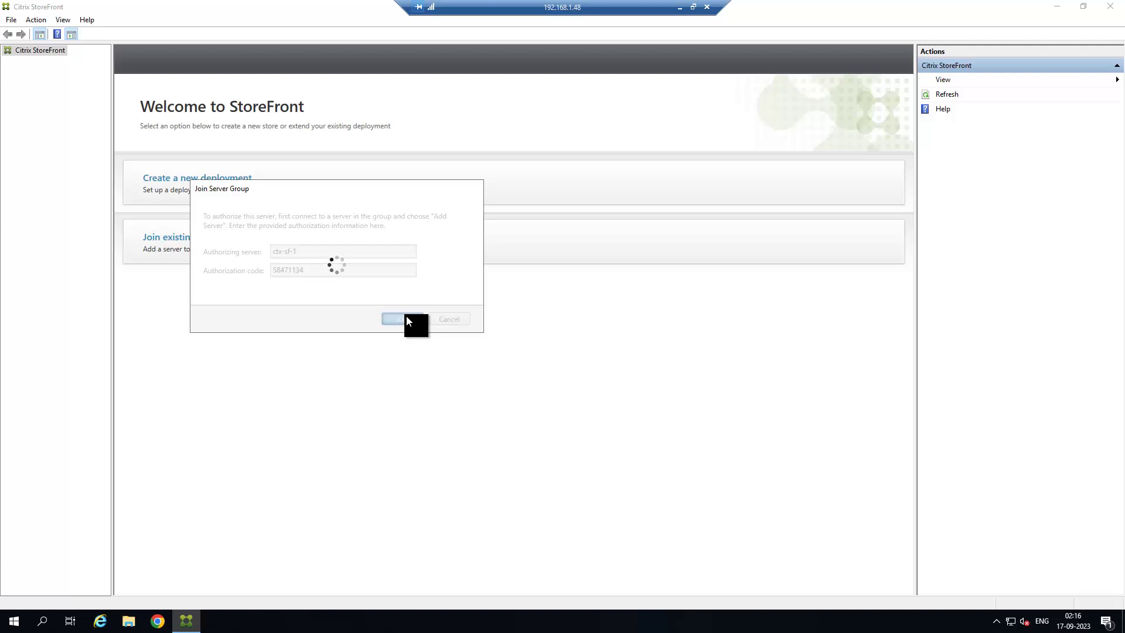
- Confirm CTX-SF-2 added on both servers and verify ctx-sf-1 and ctx-sf-2 are in sync
left_click(682, 10)
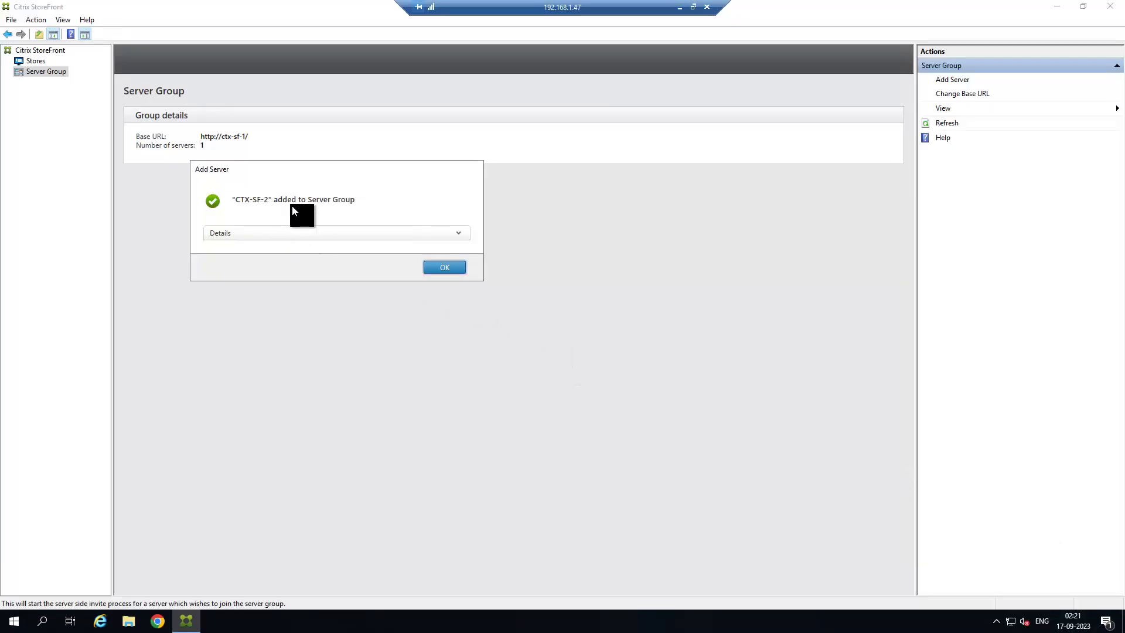
left_click(436, 268)
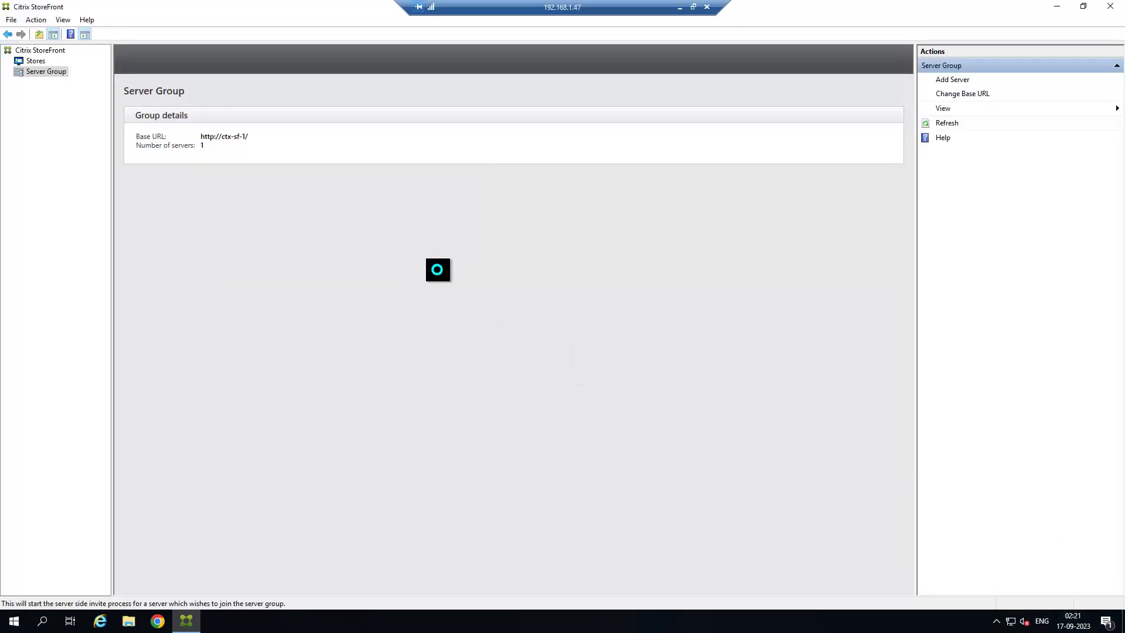
left_click(684, 8)
left_click(536, 575)
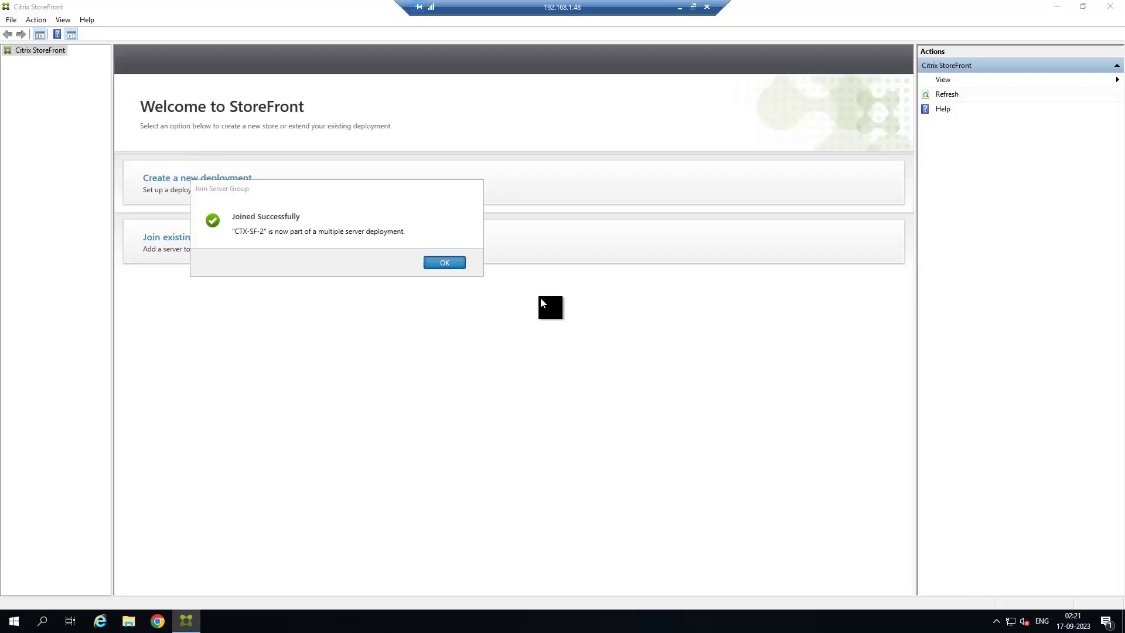
left_click(449, 268)
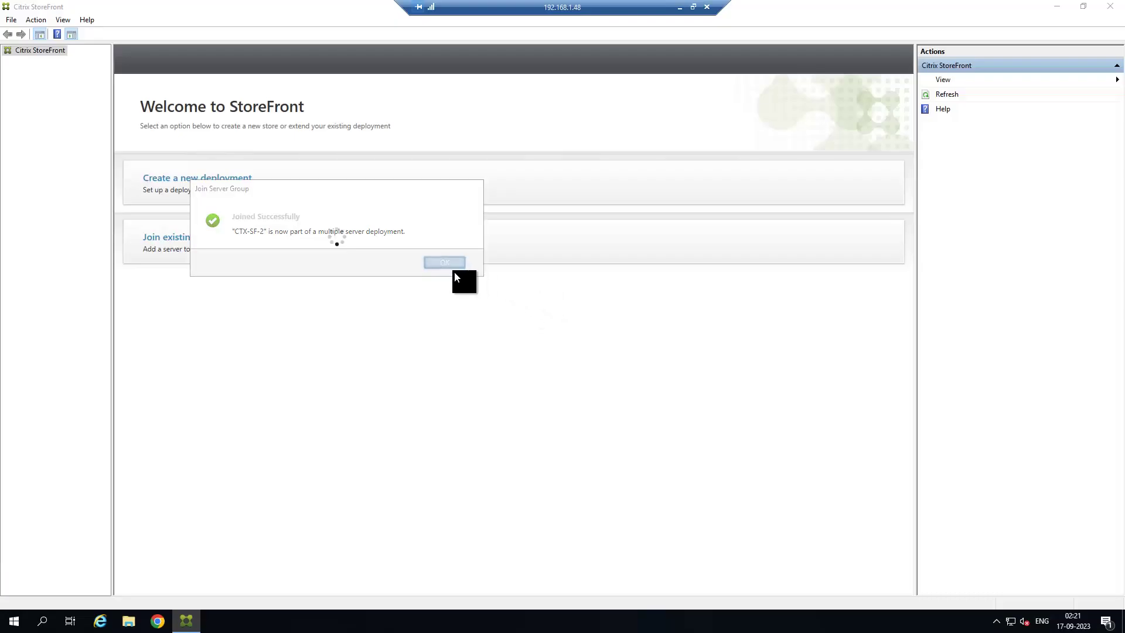
left_click(681, 7)
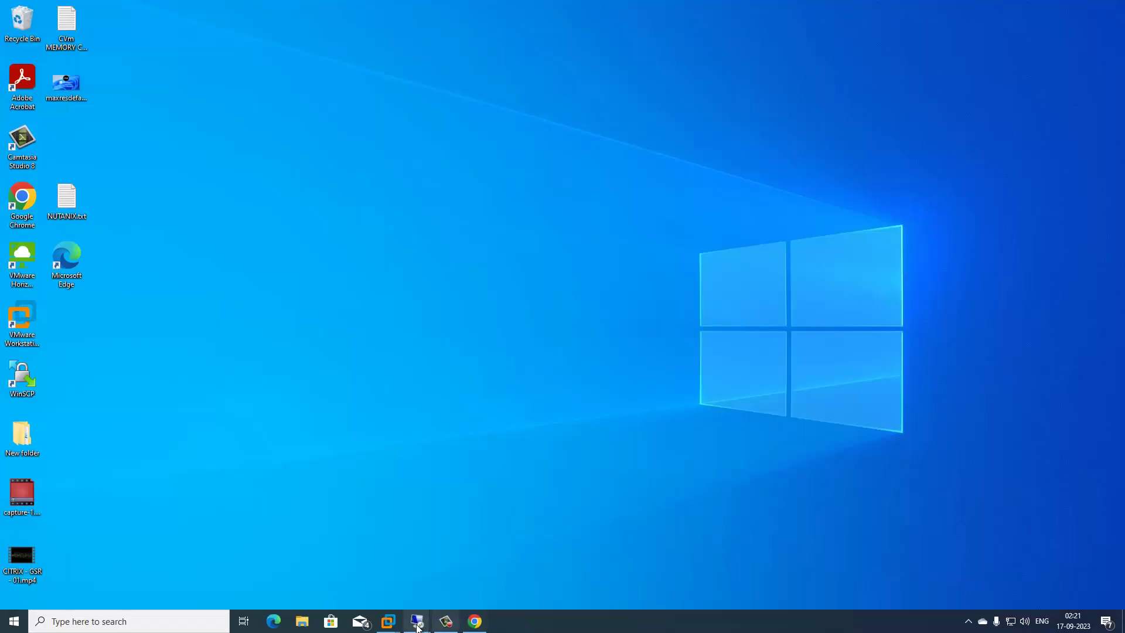
left_click(439, 564)
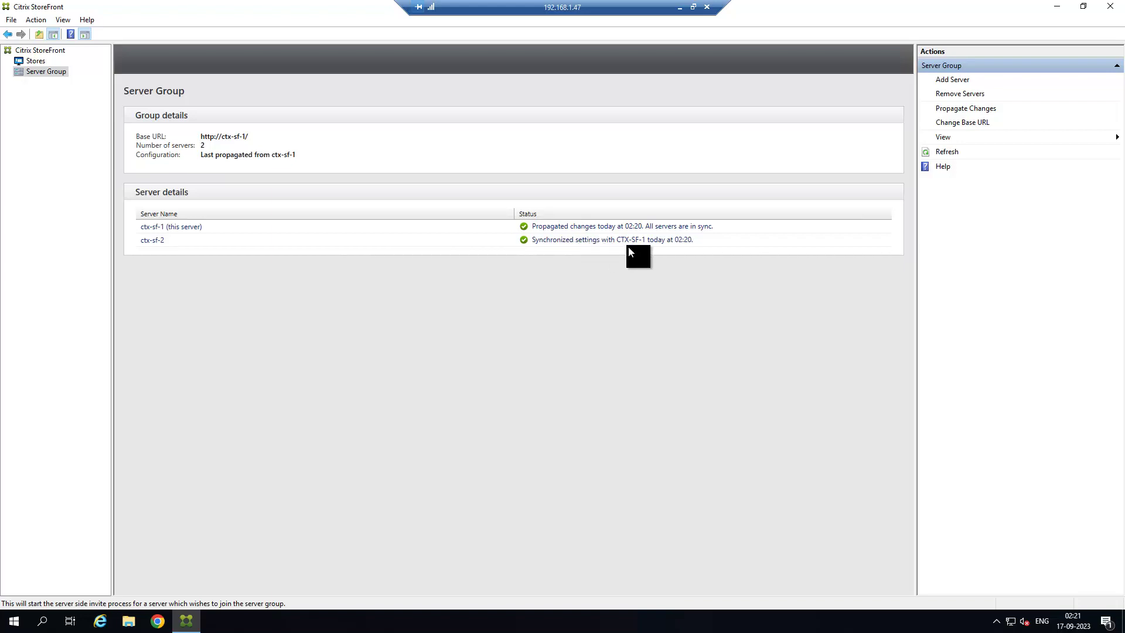
left_click(679, 7)
mouse_move(417, 621)
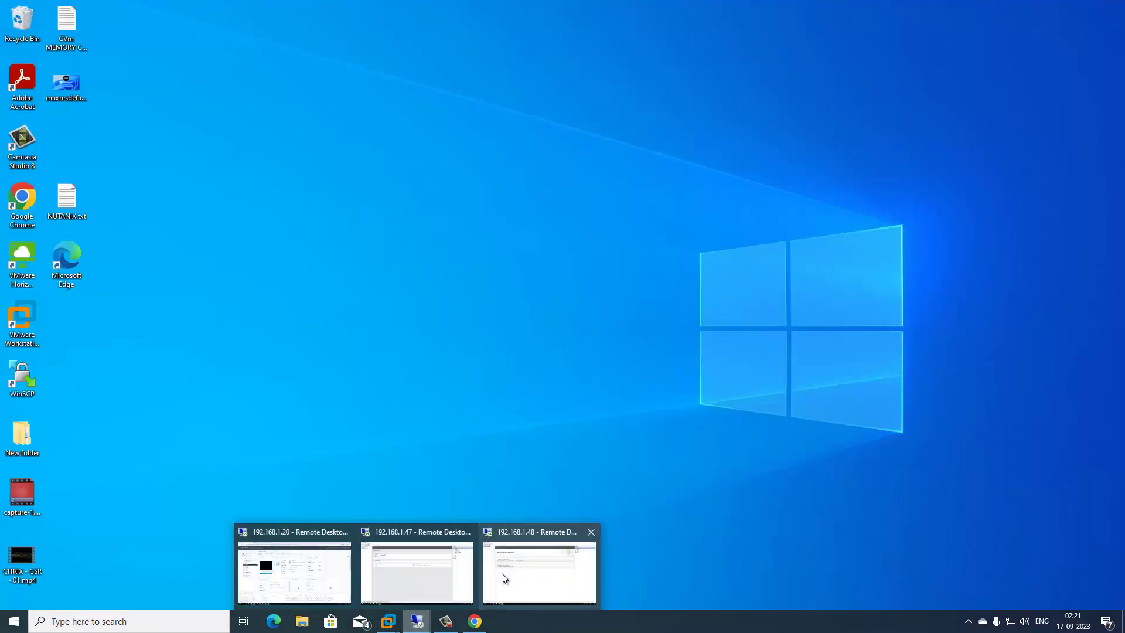
- Refresh the second server's console so the replicated IT store appears under Stores
left_click(503, 576)
left_click(946, 94)
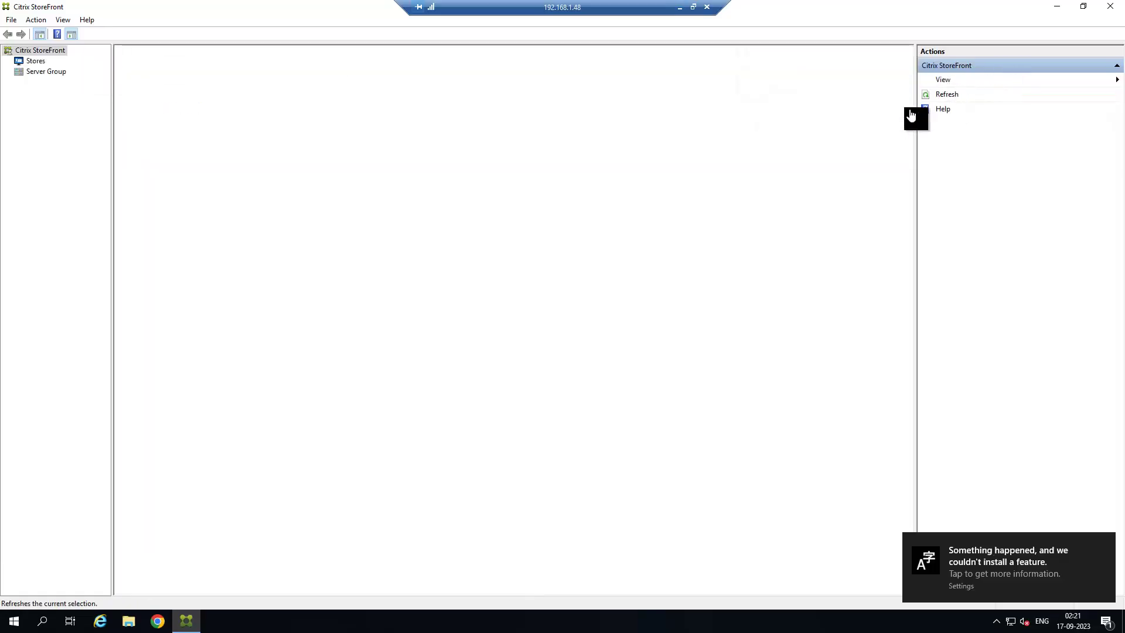
left_click(58, 71)
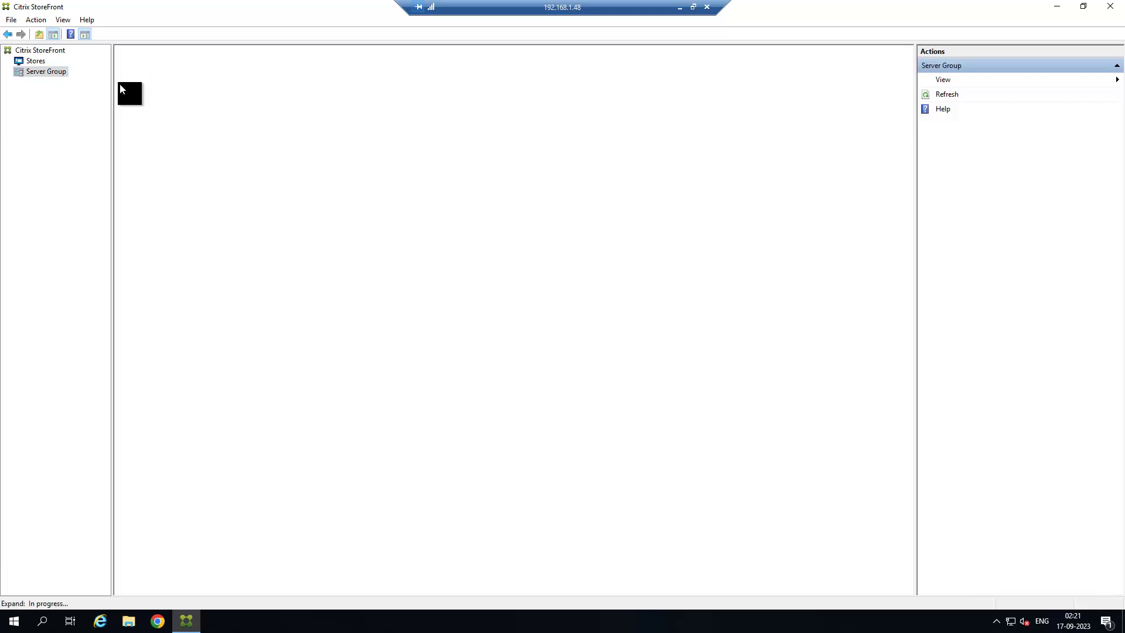
left_click(36, 61)
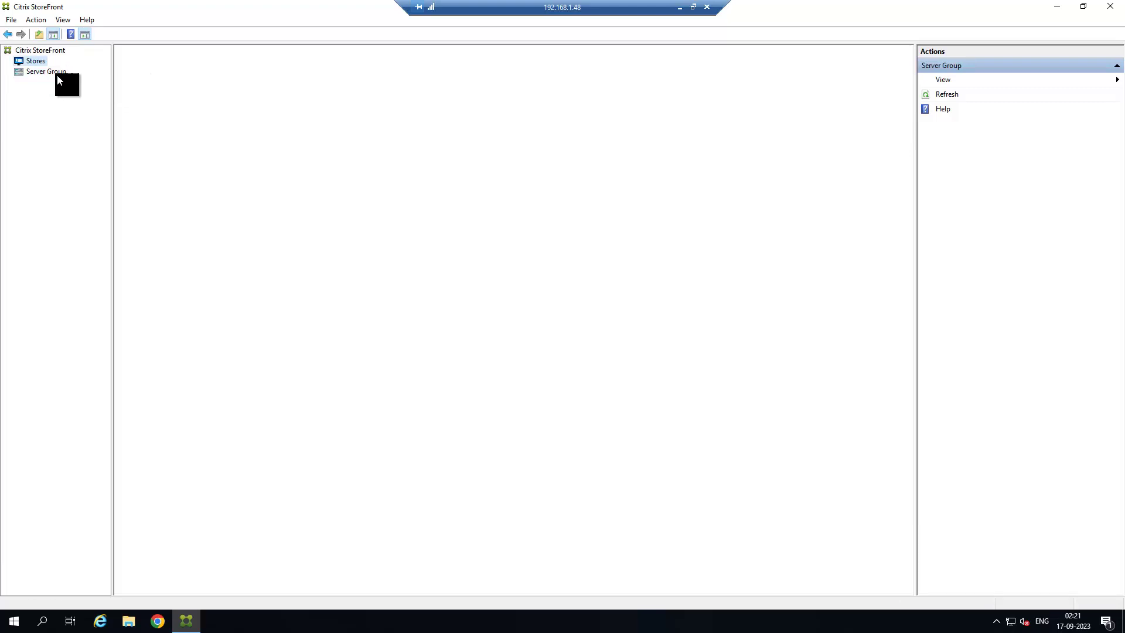
left_click(950, 94)
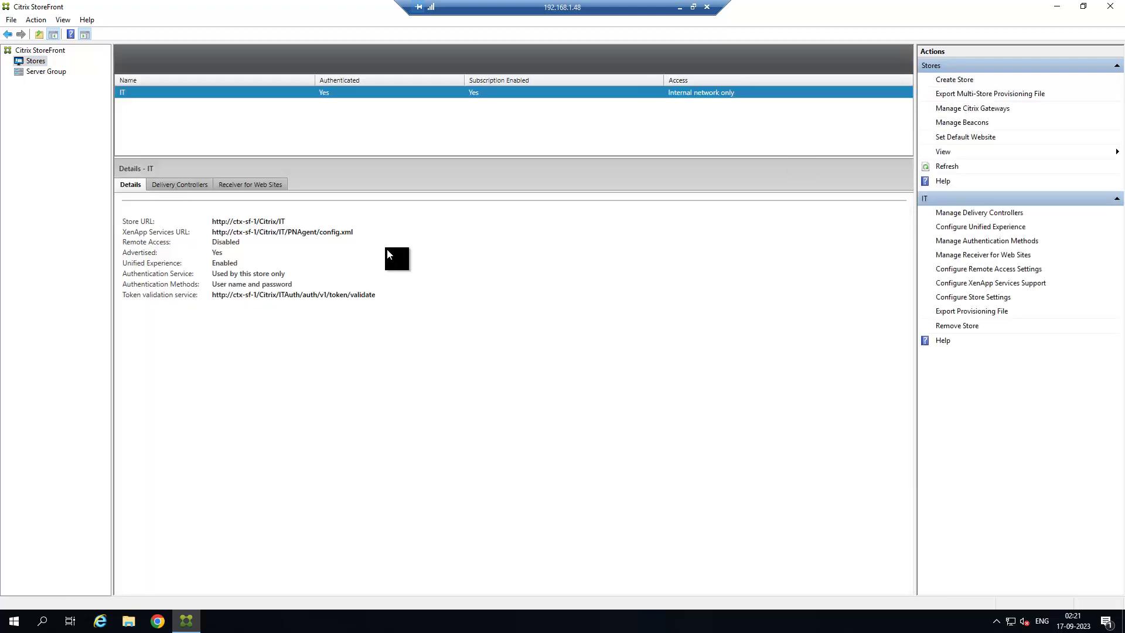
left_click(245, 184)
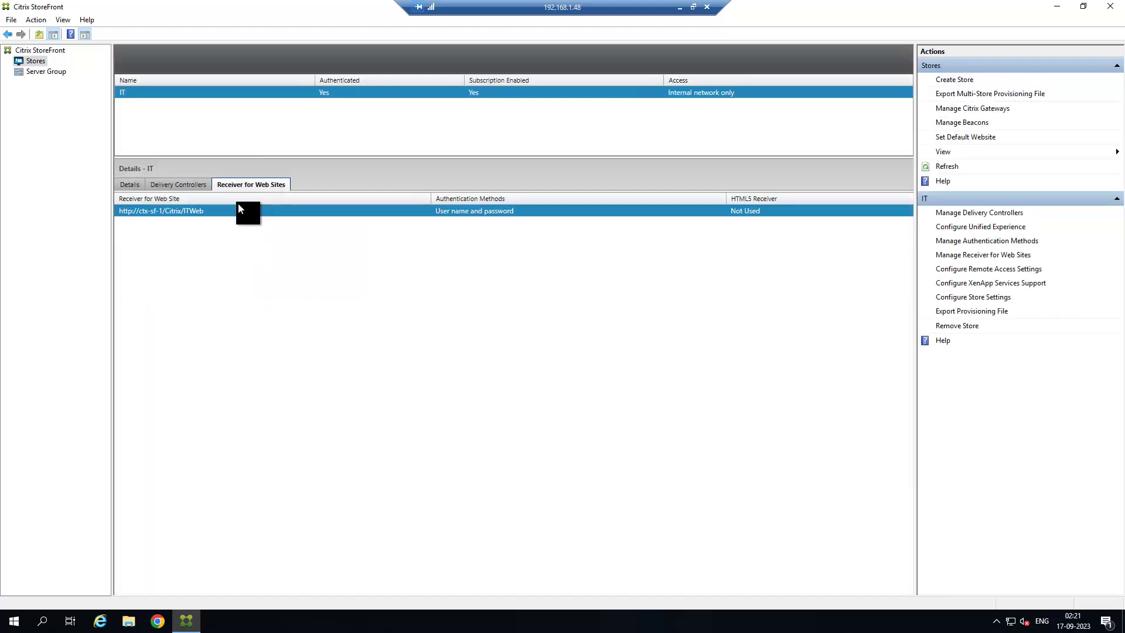
right_click(210, 212)
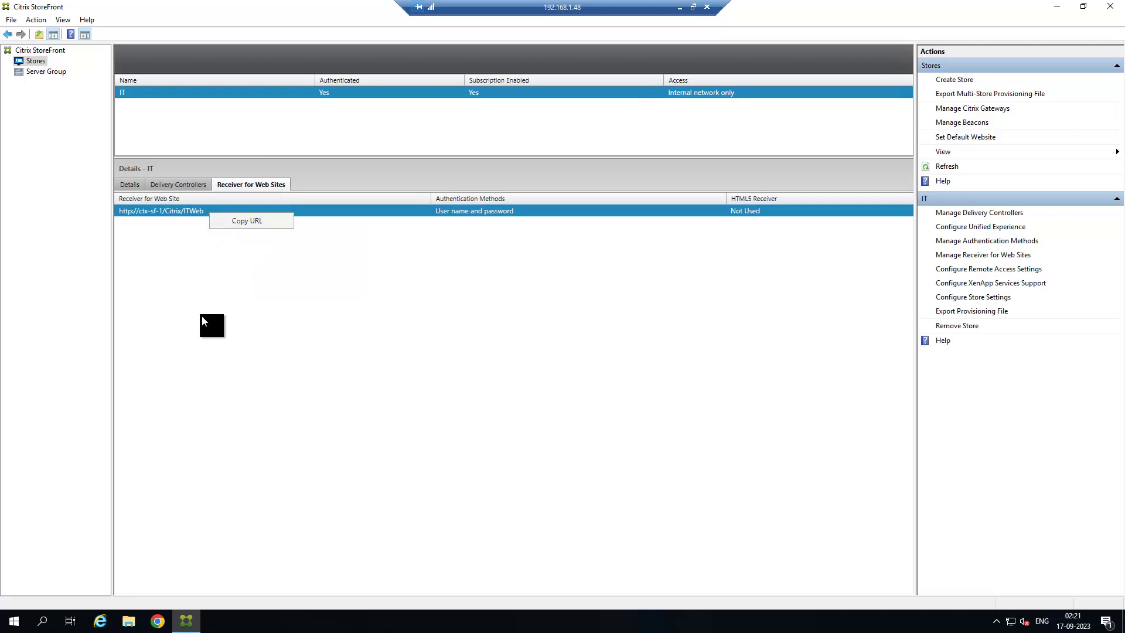
left_click(260, 324)
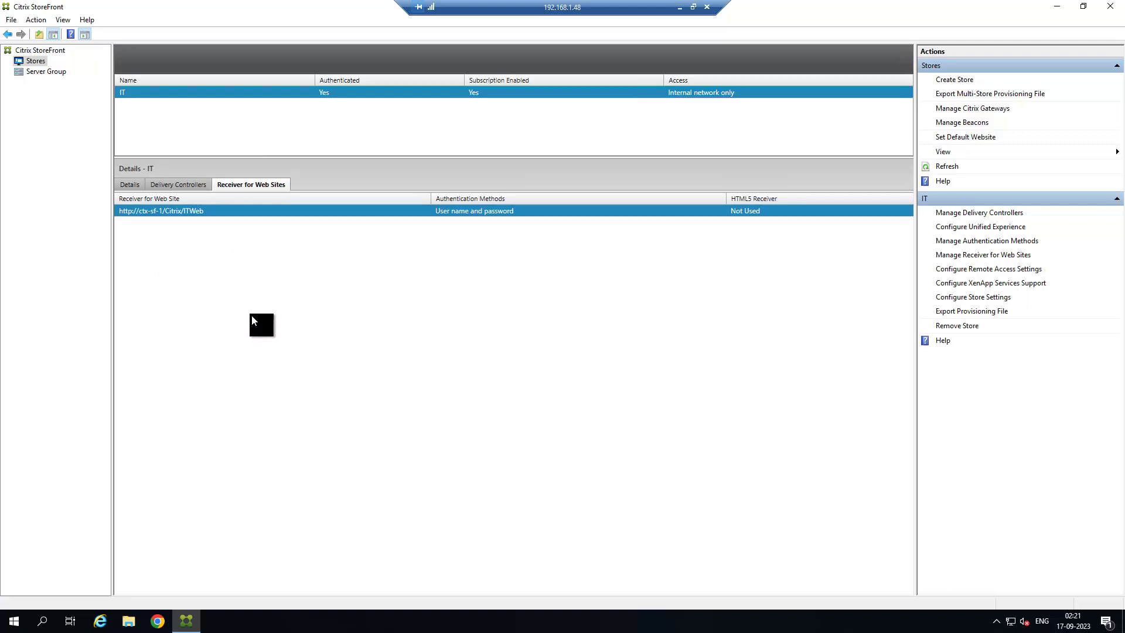